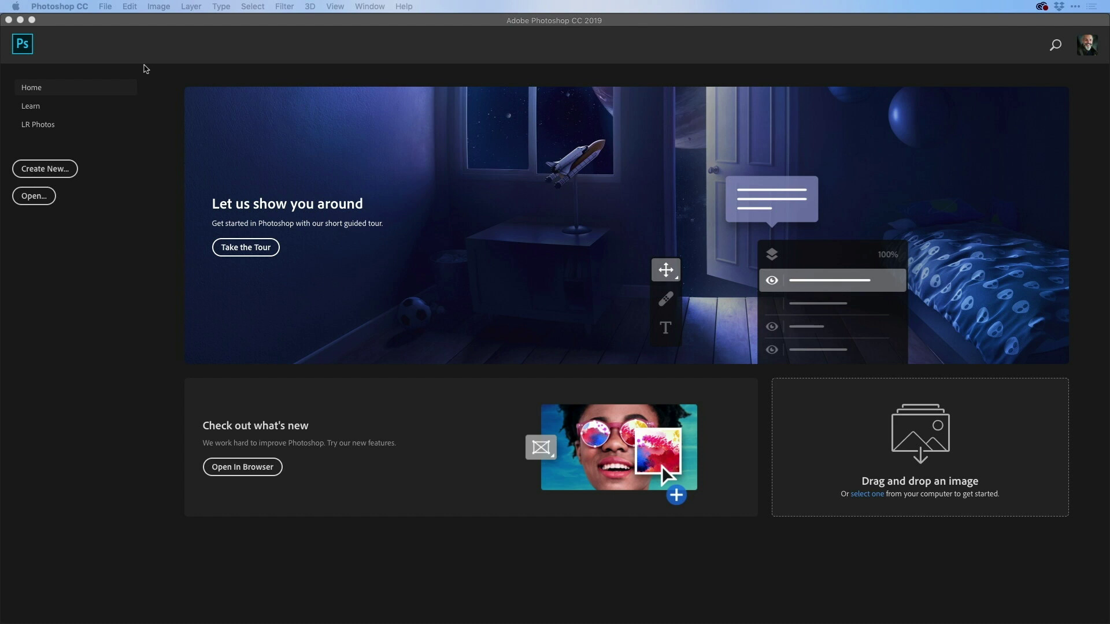
# Open AdobeStock_107756695.mov from Downloads as a video document.
pyautogui.click(145, 69)
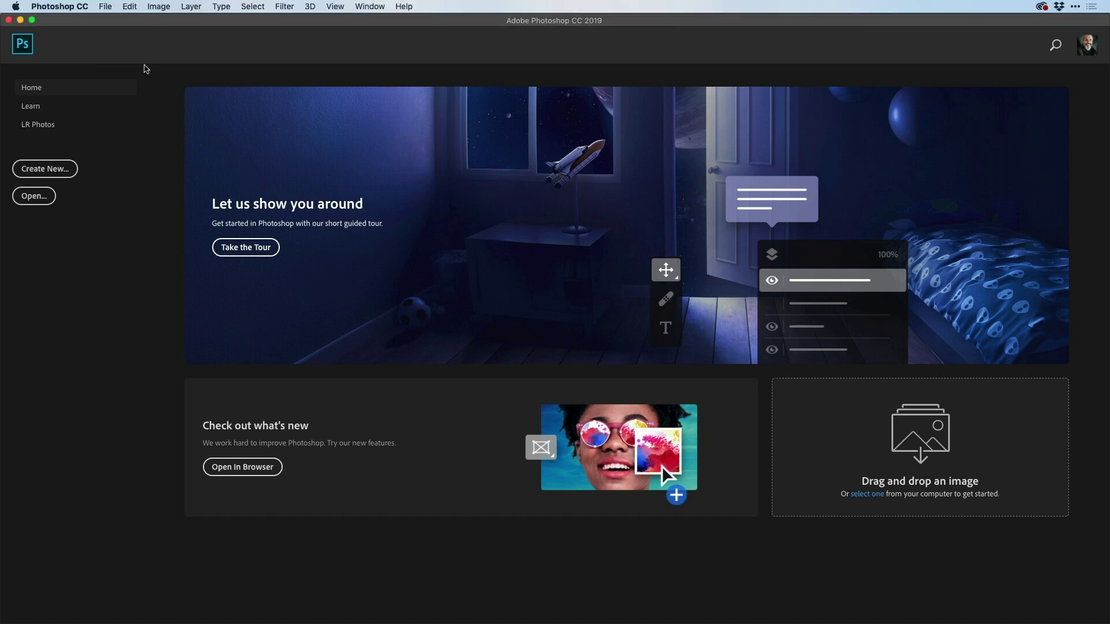
pyautogui.press('super+o')
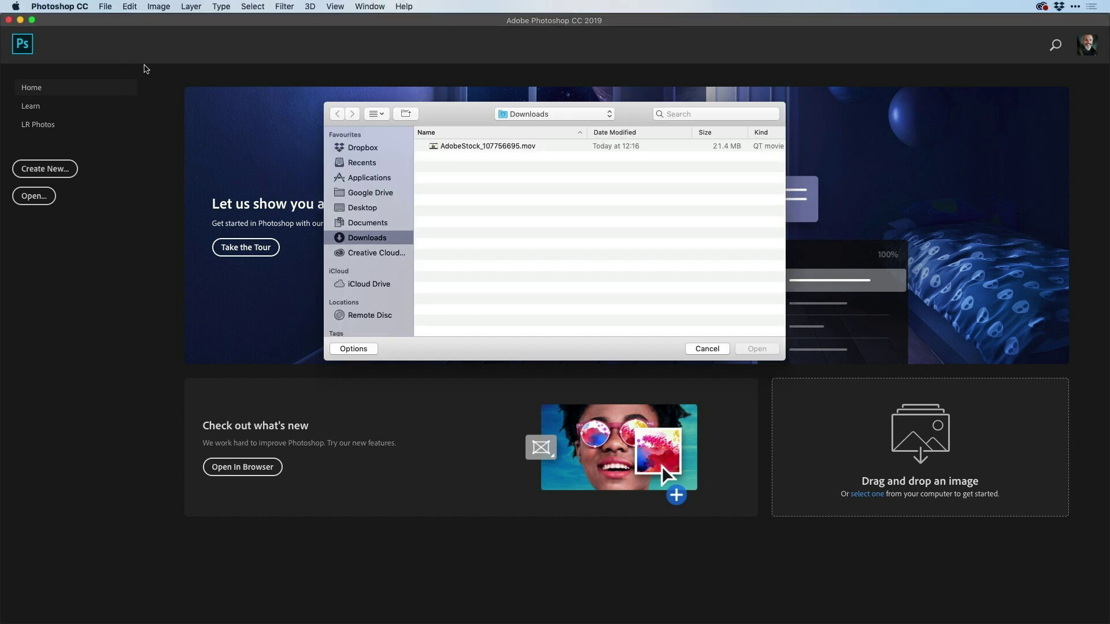
pyautogui.click(465, 148)
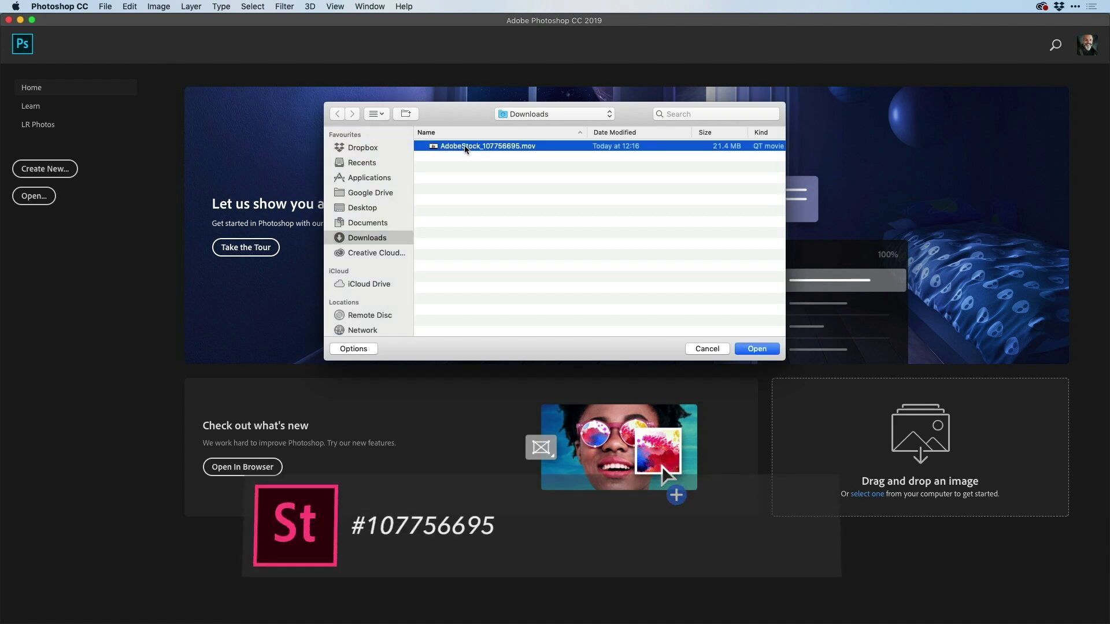
pyautogui.doubleClick(466, 147)
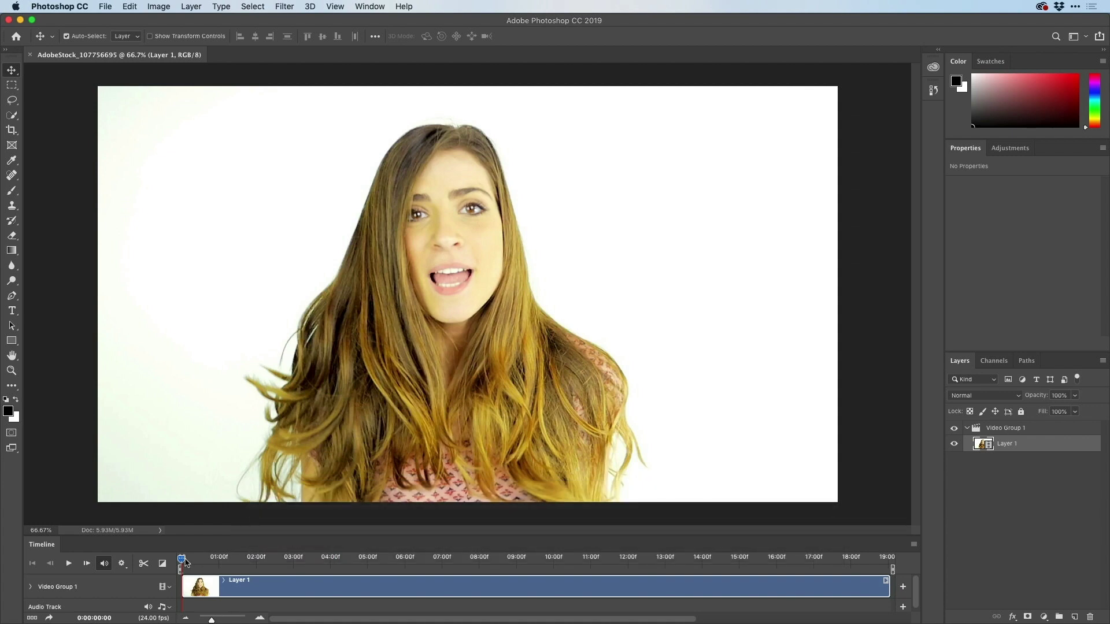
# Preview the clip on the timeline, then select Video Group 1 in the Layers panel.
pyautogui.press('space')
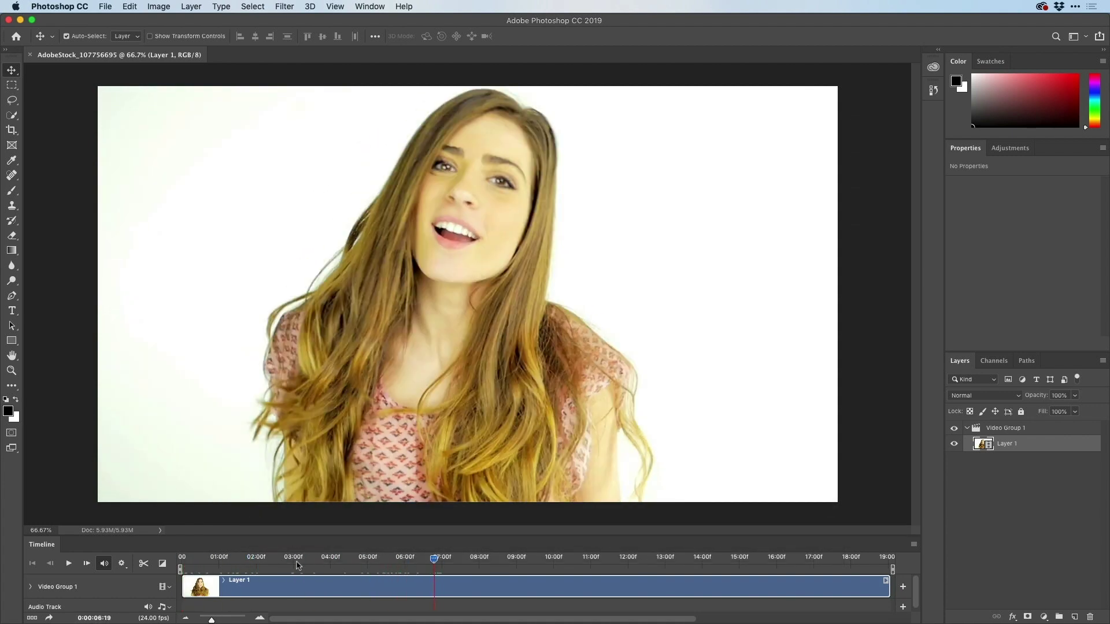
pyautogui.press('space')
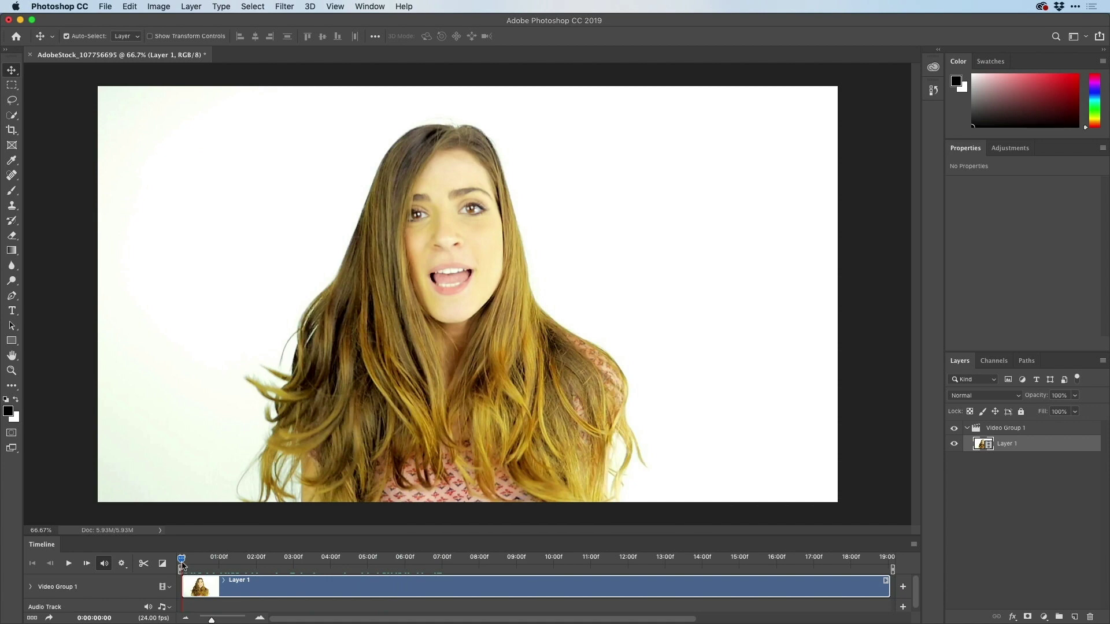
pyautogui.moveTo(183, 569); pyautogui.dragTo(162, 577)
pyautogui.click(1050, 435)
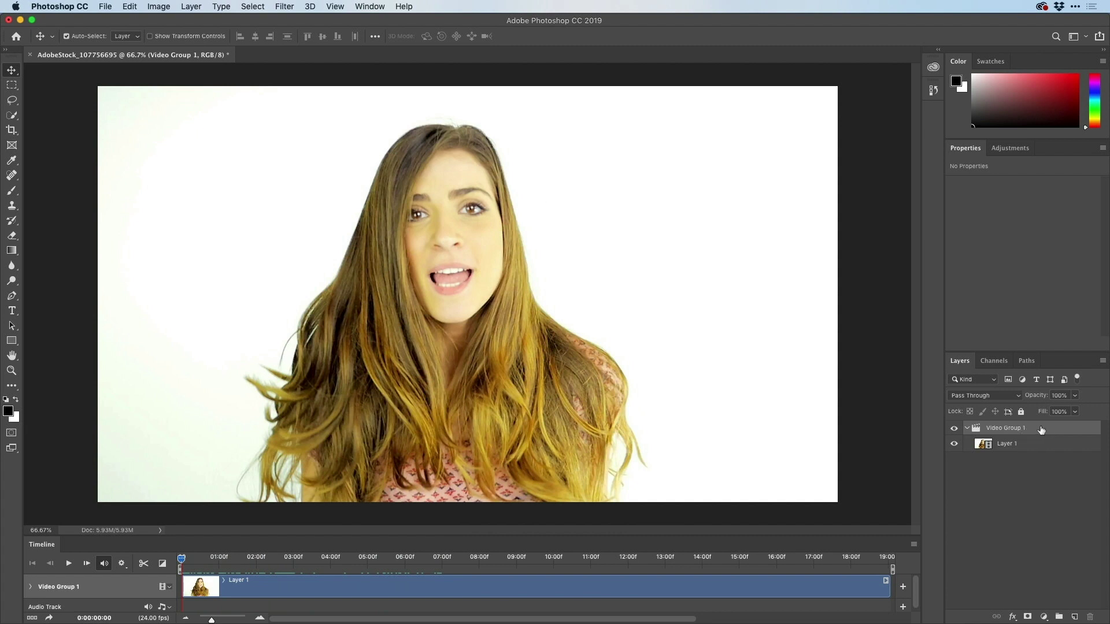
# Convert Video Group 1 into a smart object from its Layers context menu.
pyautogui.rightClick(1042, 430)
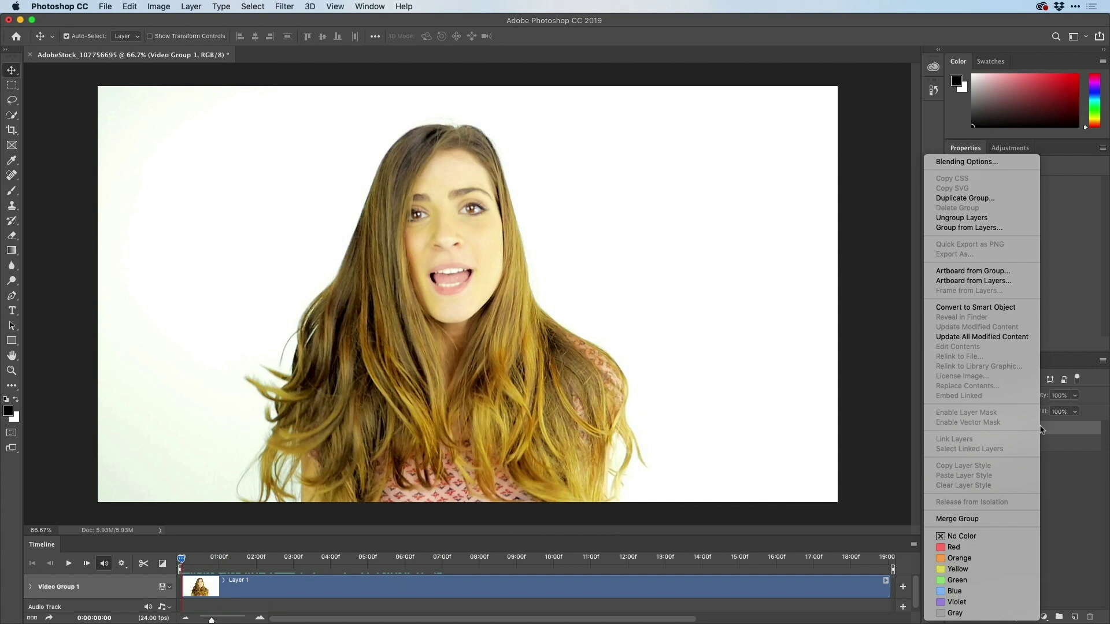
pyautogui.click(1000, 309)
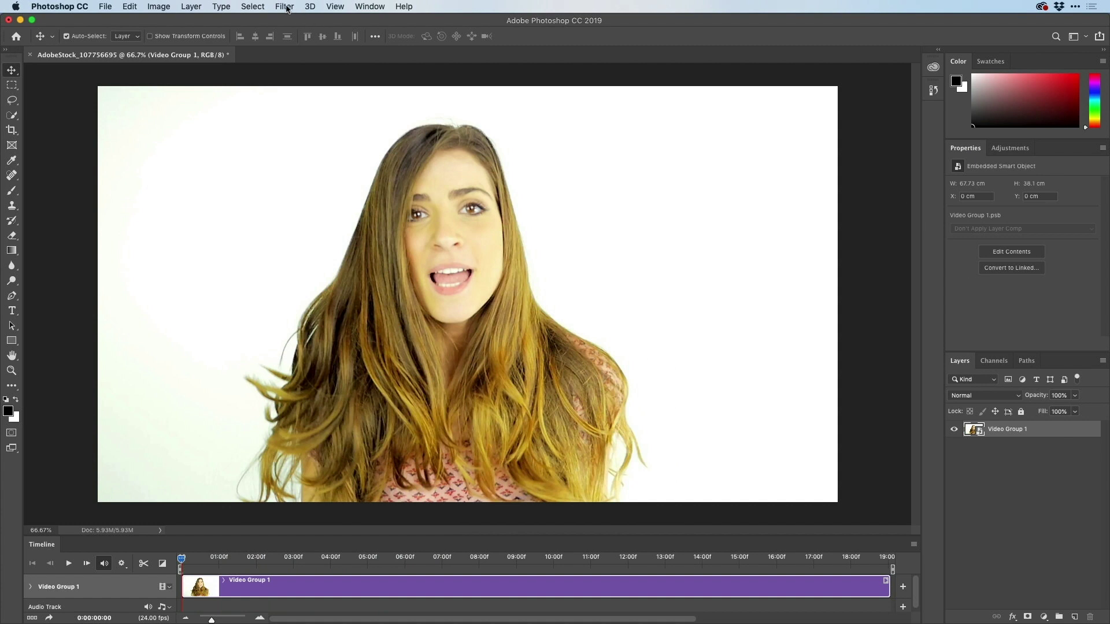
pyautogui.click(286, 8)
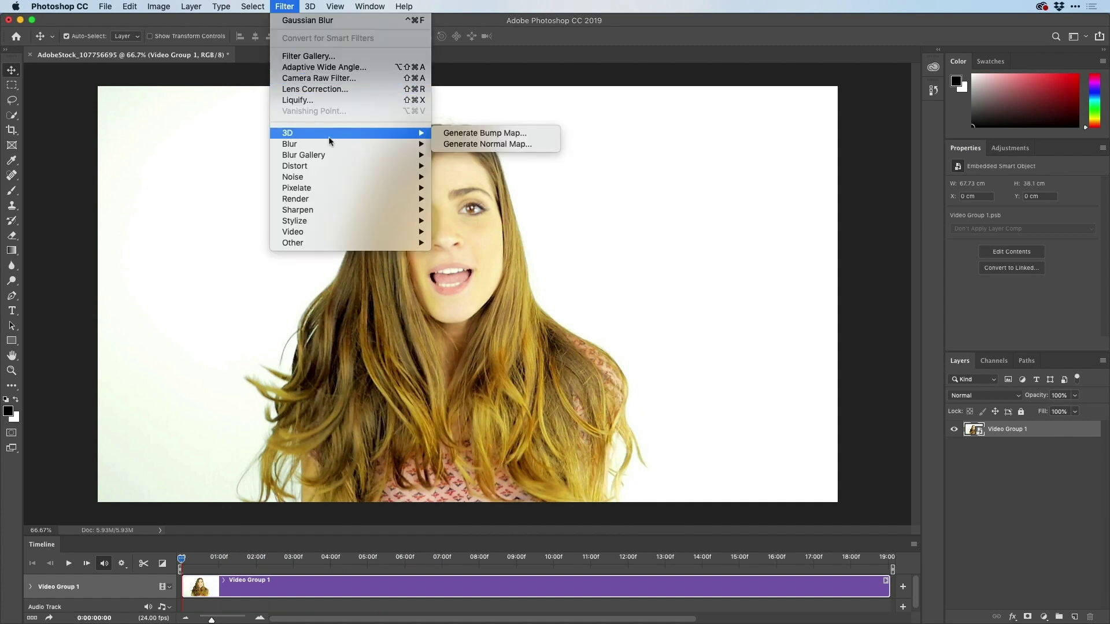
# Apply a Gaussian Blur smart filter with a radius of about 45.8 pixels.
pyautogui.moveTo(335, 145)
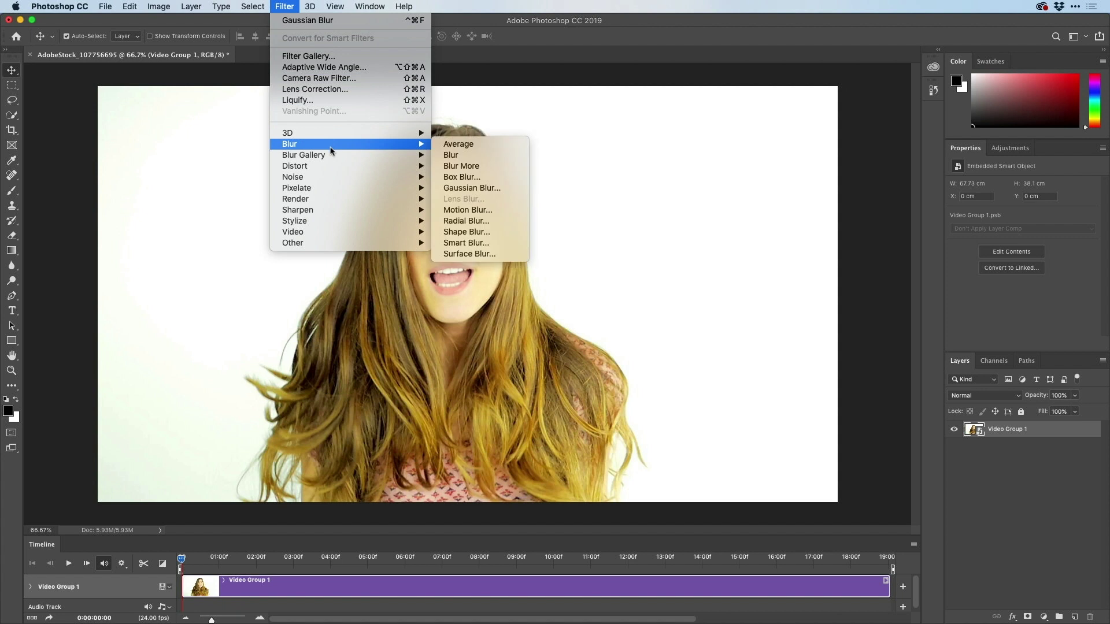
pyautogui.click(483, 187)
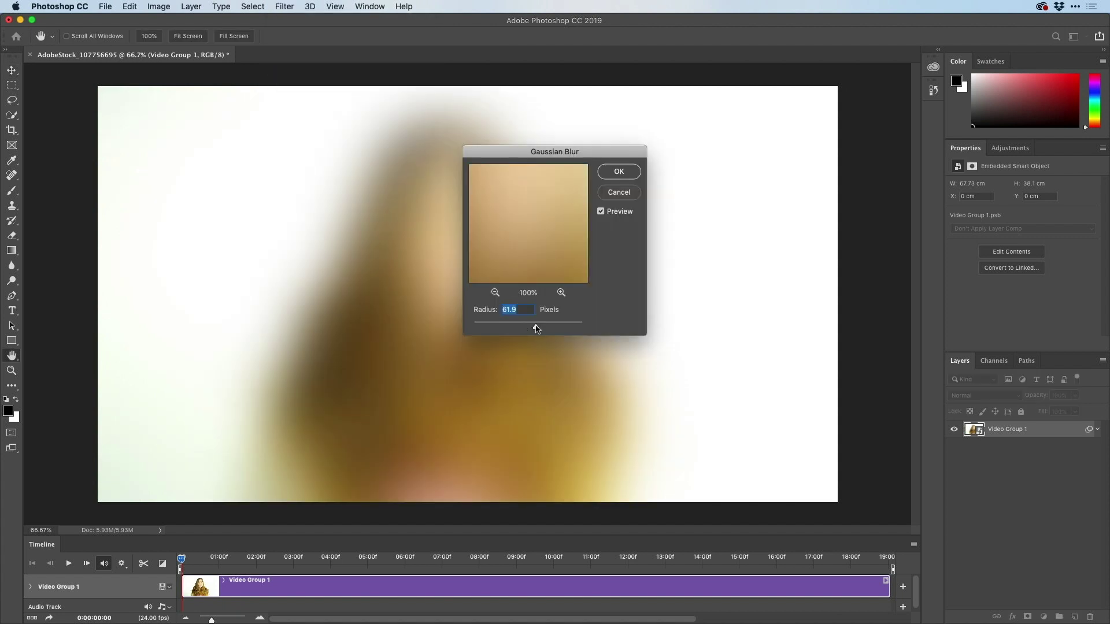
pyautogui.moveTo(536, 327)
pyautogui.mouseDown()
pyautogui.moveTo(523, 328)
pyautogui.moveTo(532, 329)
pyautogui.mouseUp()
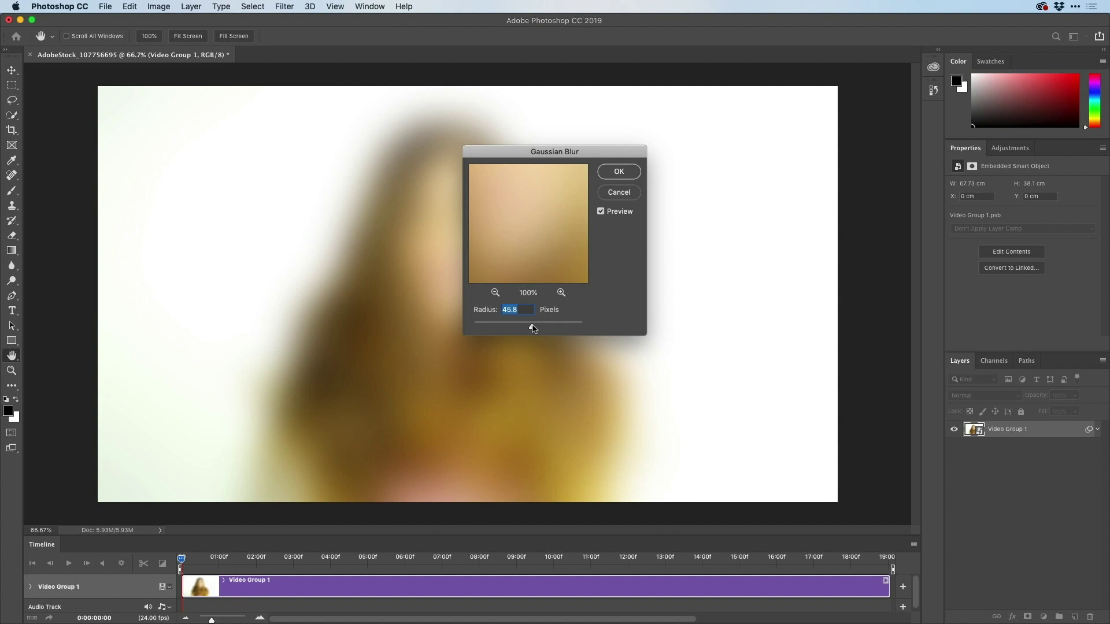
pyautogui.click(622, 173)
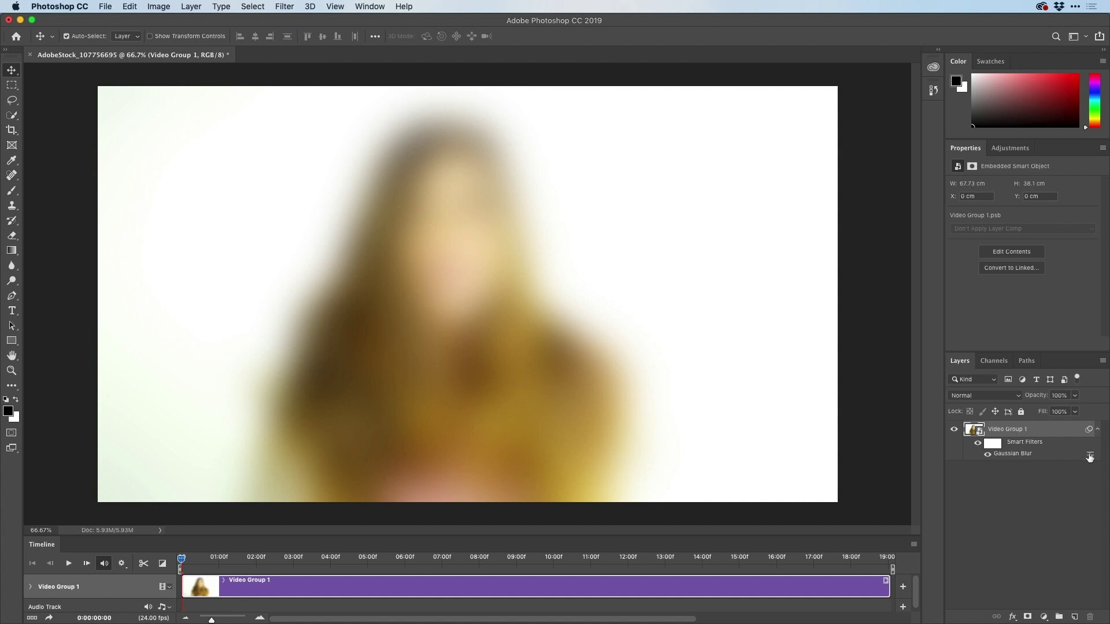
# Set the Gaussian Blur smart filter's blending mode to Divide.
pyautogui.doubleClick(1090, 455)
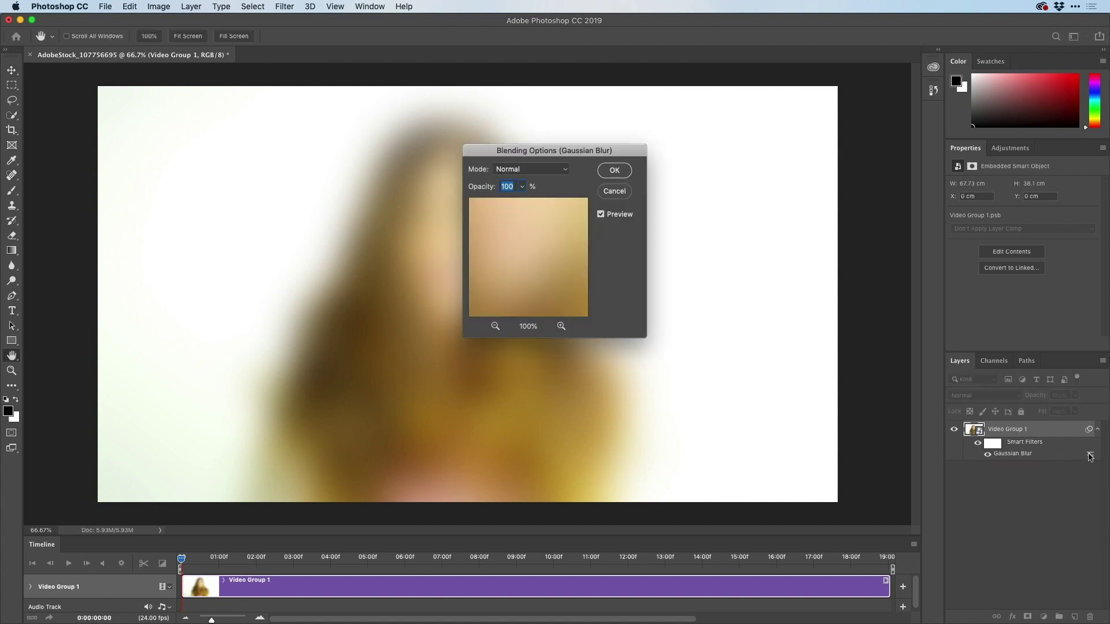
pyautogui.click(556, 171)
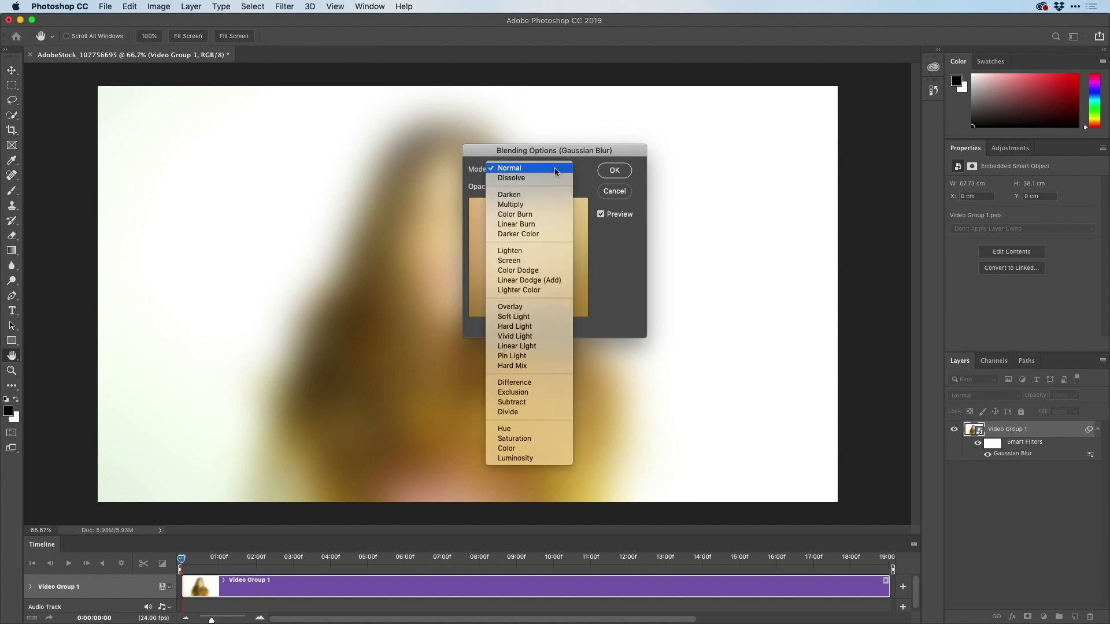
pyautogui.click(532, 412)
pyautogui.click(614, 170)
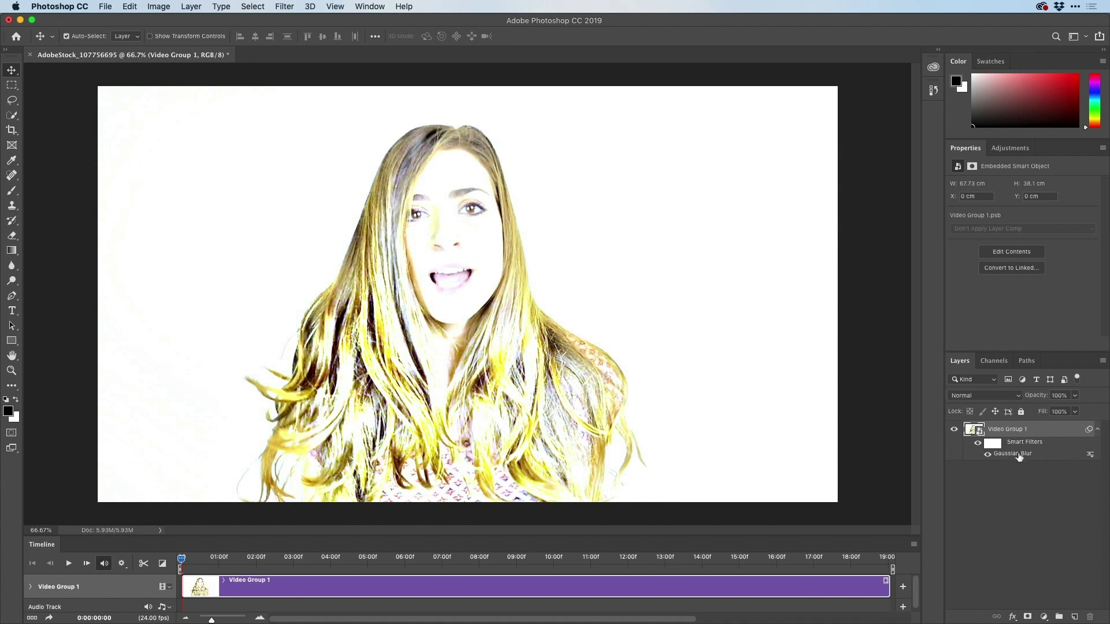
# Lower the Gaussian Blur radius to 26.1 pixels.
pyautogui.doubleClick(1019, 454)
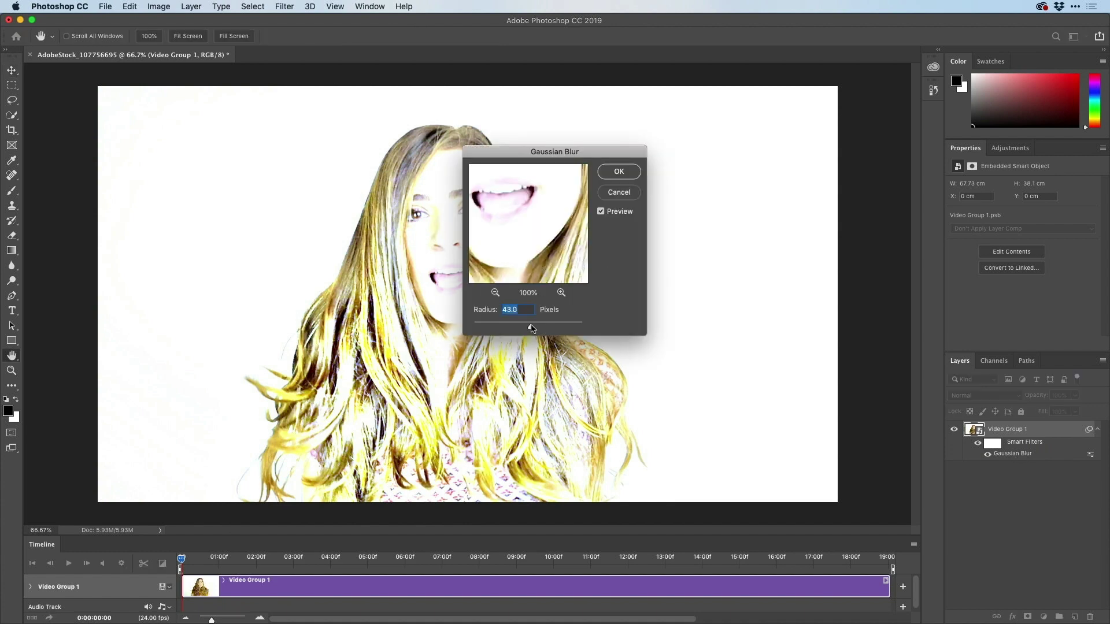
pyautogui.moveTo(532, 327)
pyautogui.mouseDown()
pyautogui.moveTo(501, 330)
pyautogui.moveTo(516, 331)
pyautogui.mouseUp()
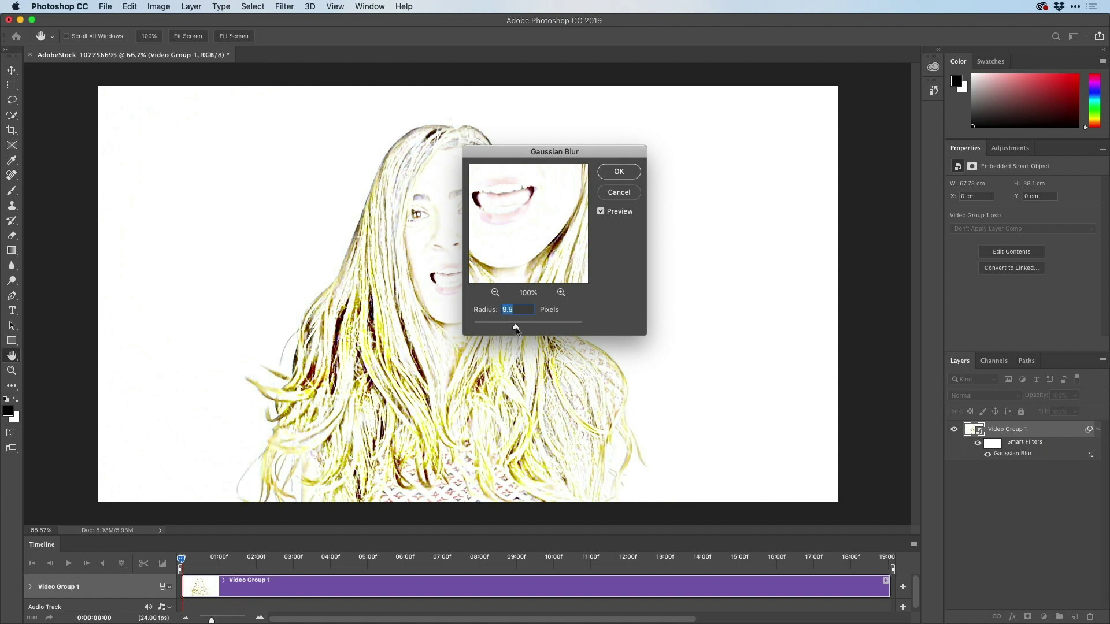
pyautogui.moveTo(516, 331); pyautogui.dragTo(523, 331)
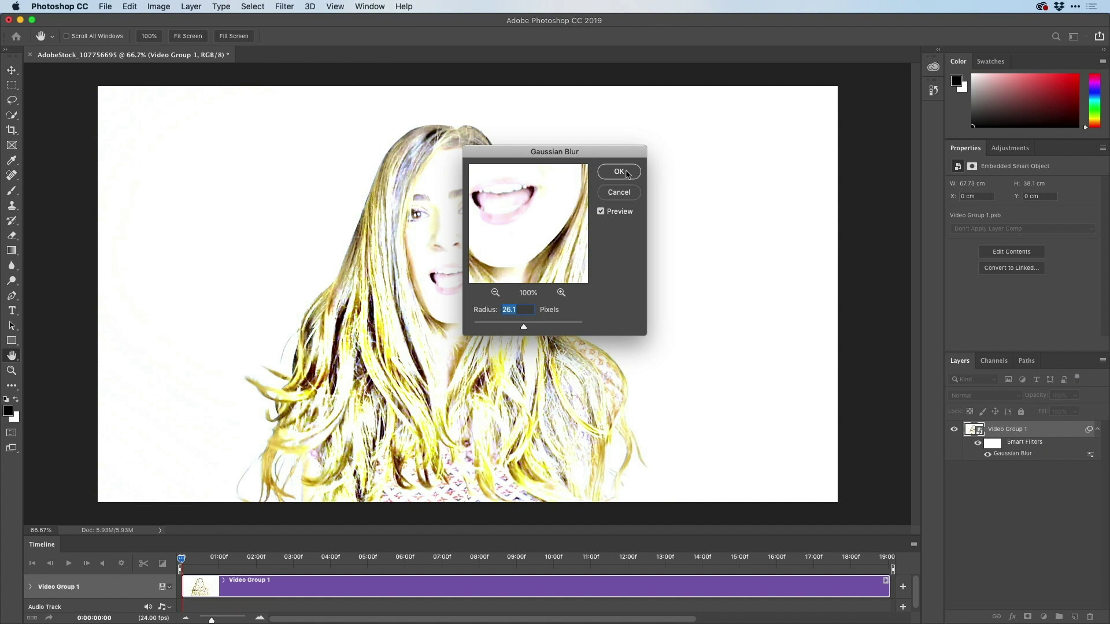
pyautogui.click(627, 175)
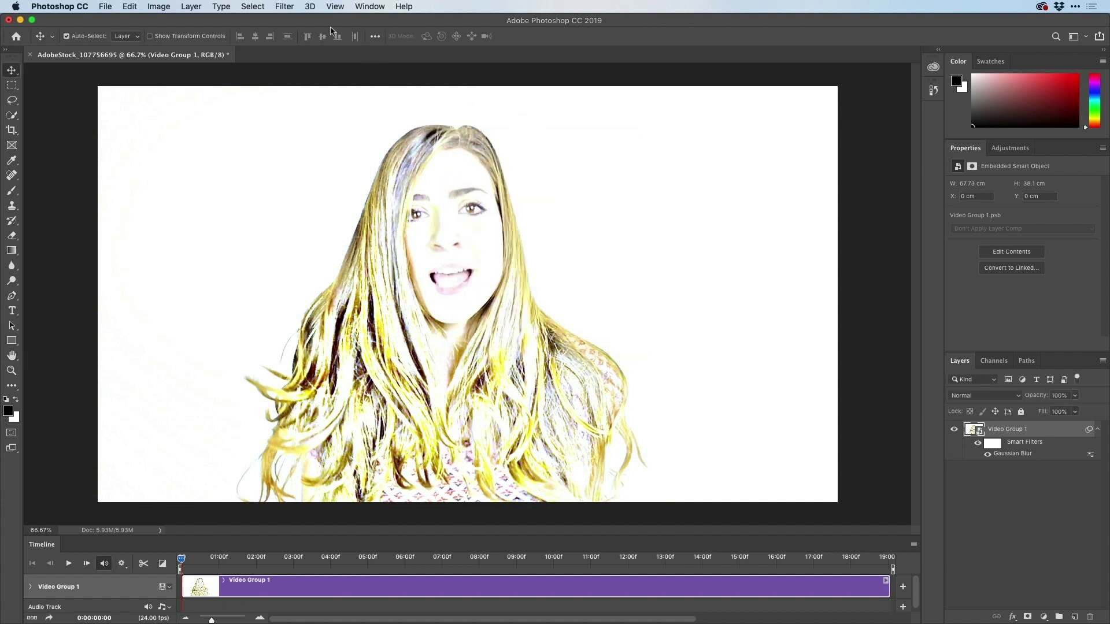
# Add a Camera Raw filter and choose the black-and-white B&W 10 profile.
pyautogui.click(284, 6)
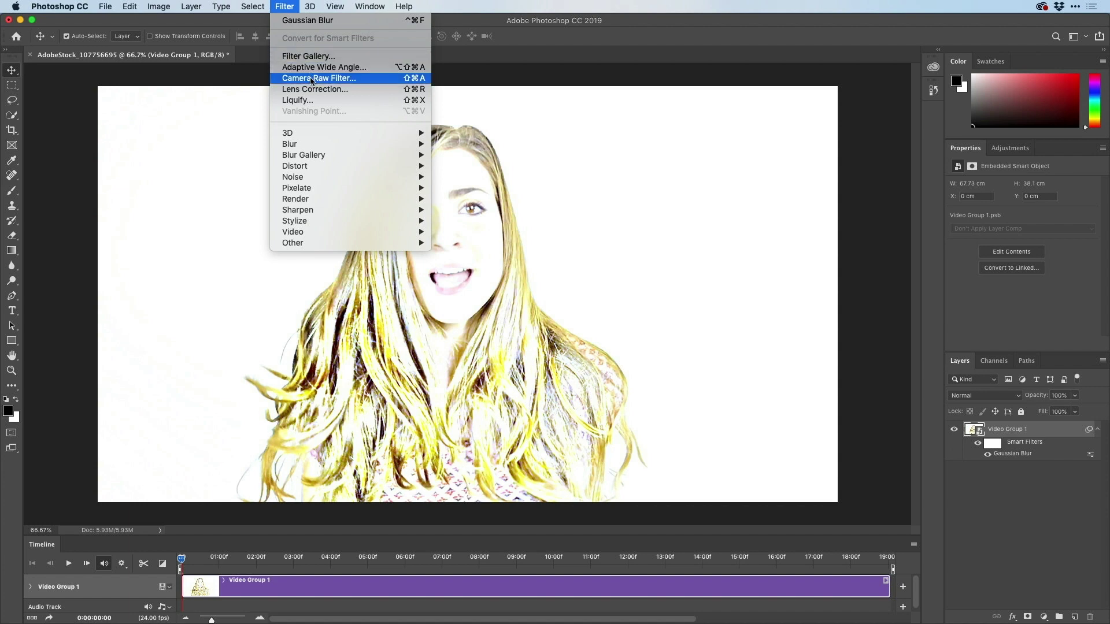
pyautogui.click(311, 79)
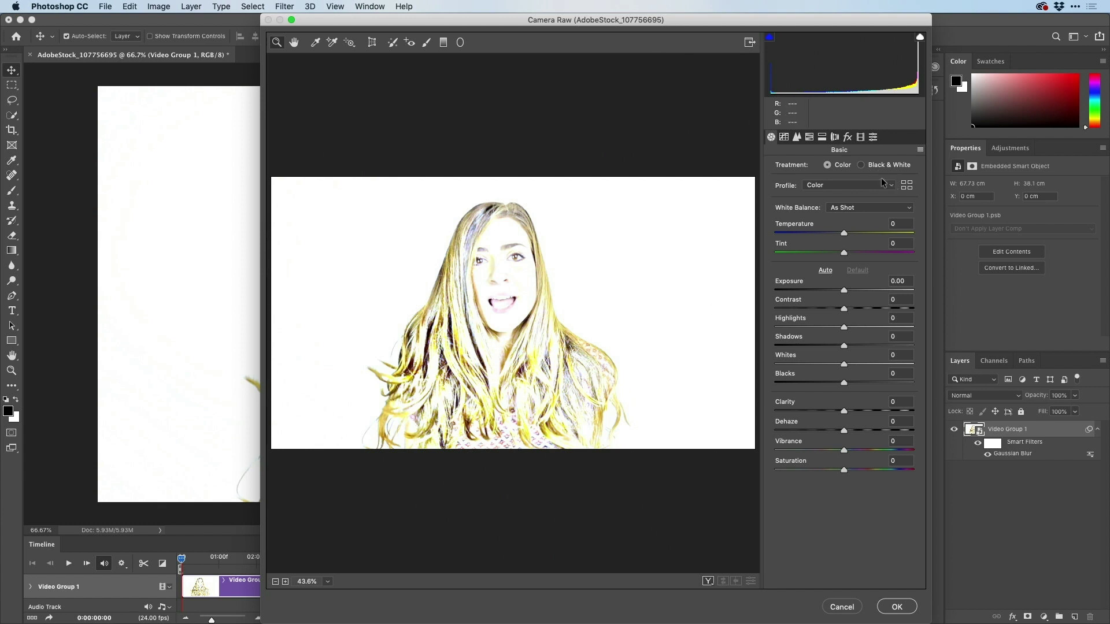
pyautogui.click(883, 162)
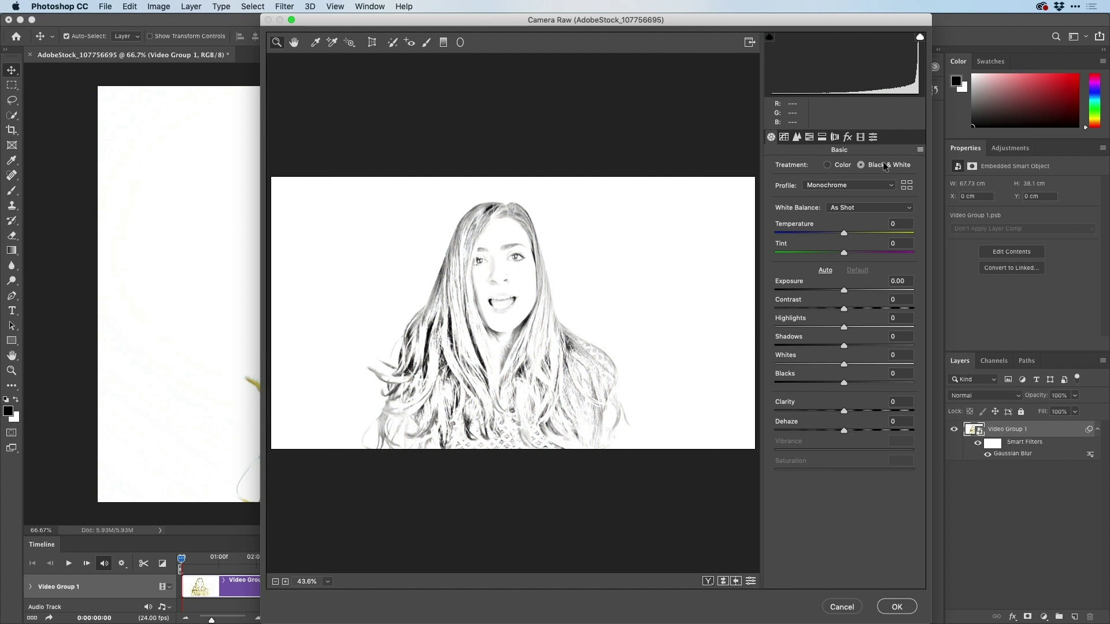
pyautogui.click(906, 185)
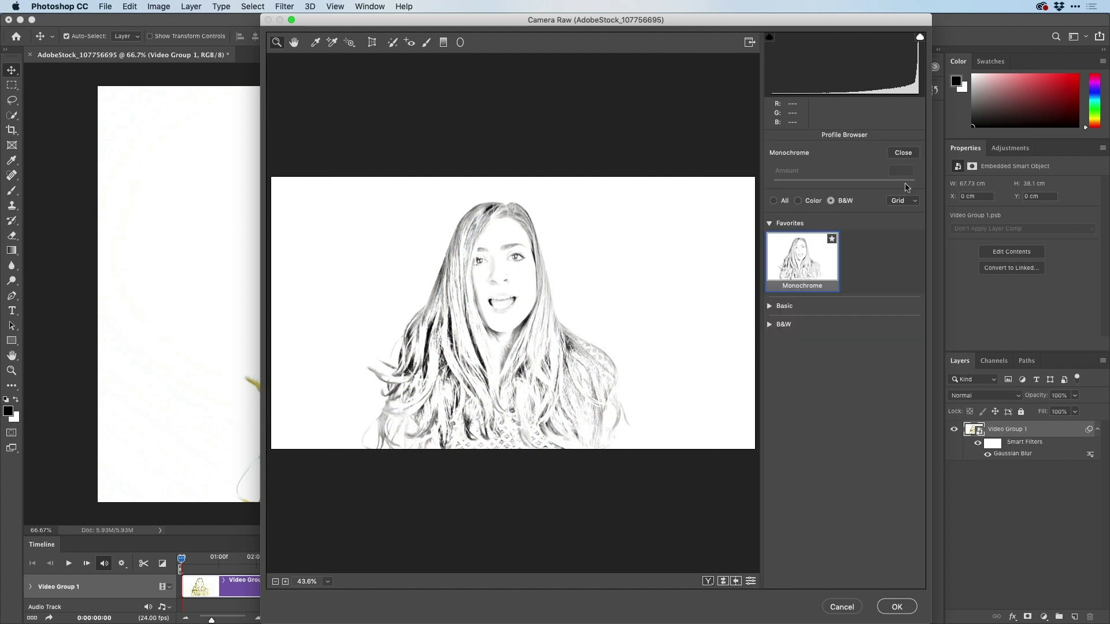
pyautogui.click(769, 325)
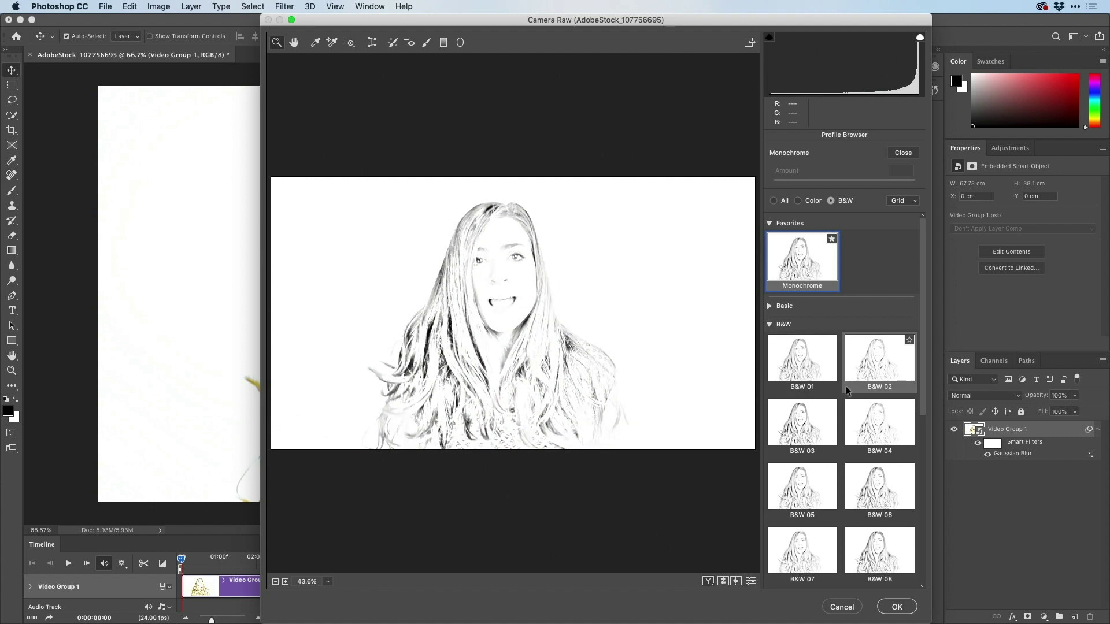
pyautogui.scroll(-5, 856, 390)
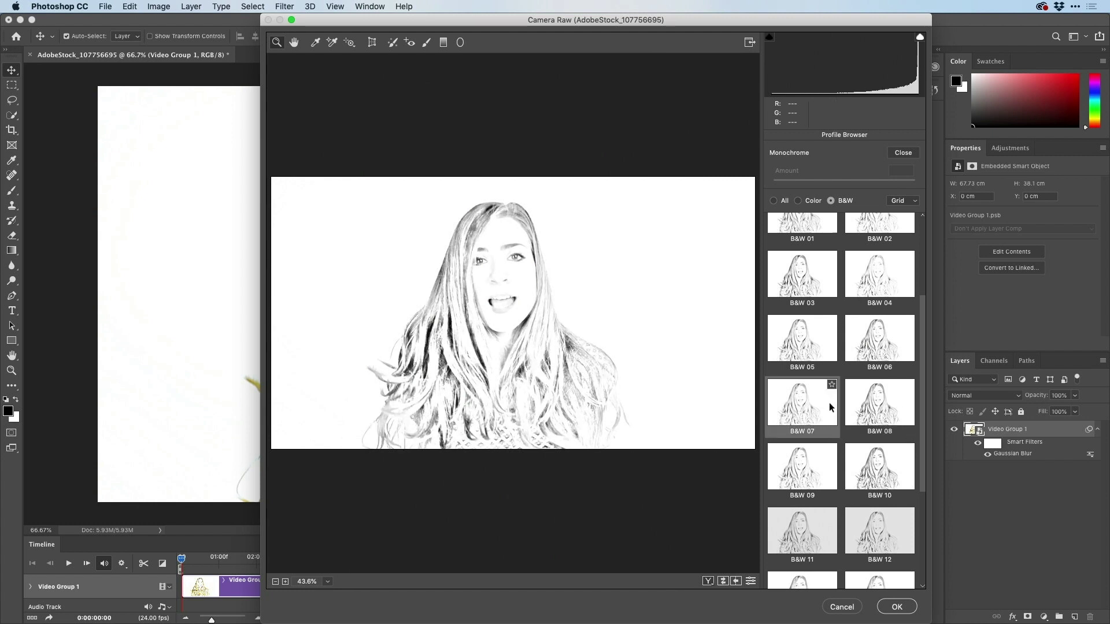
pyautogui.click(891, 475)
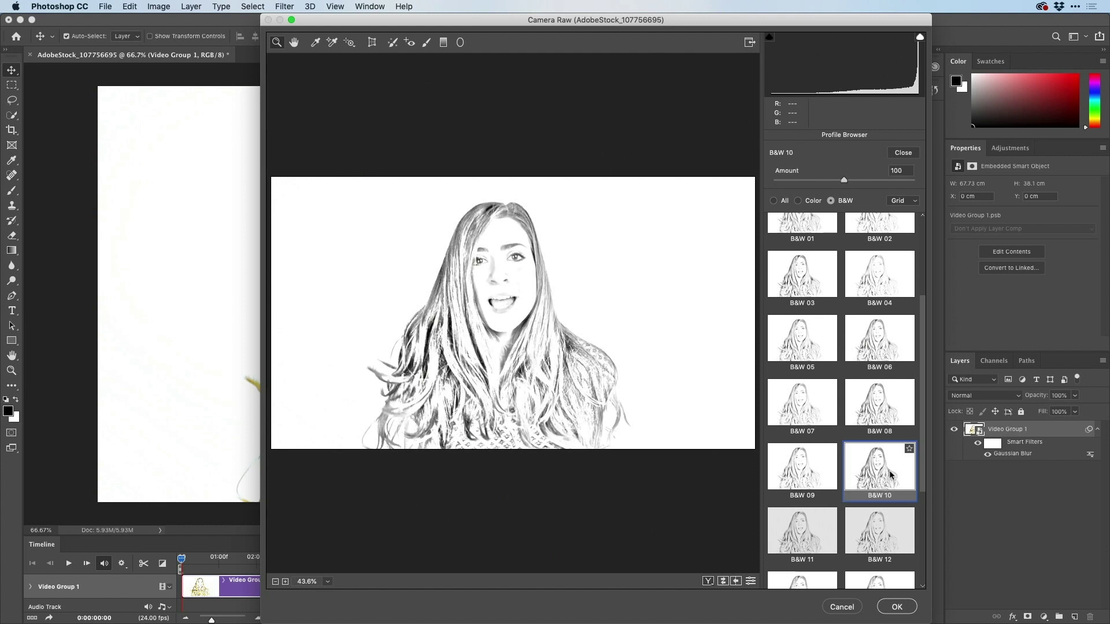
# Set Camera Raw exposure to -0.21 and contrast to +64, and apply.
pyautogui.click(904, 153)
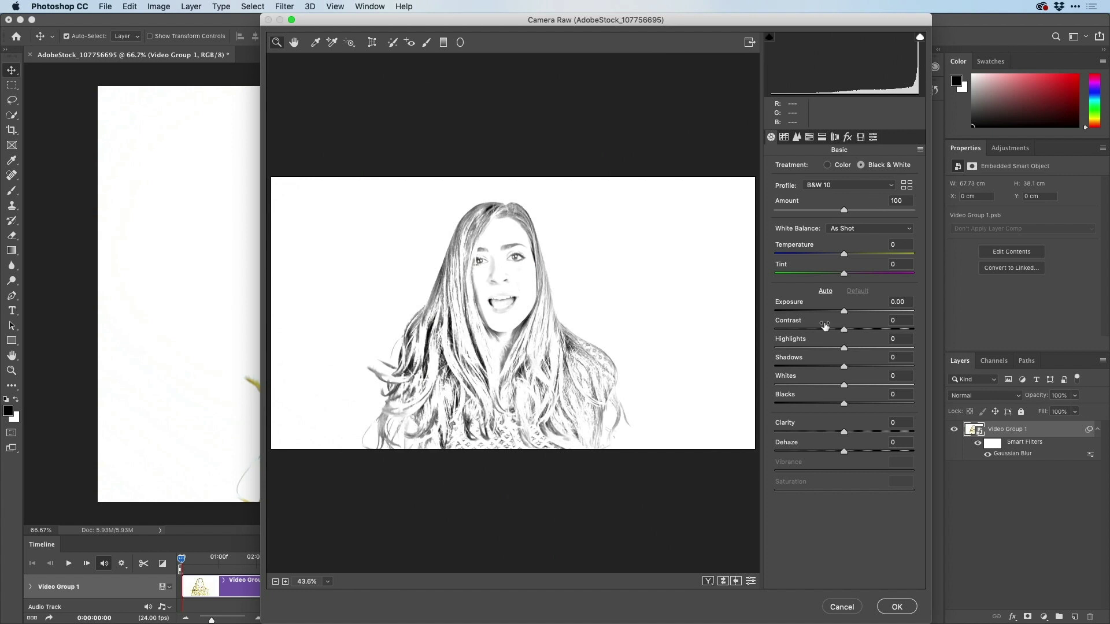
pyautogui.moveTo(825, 325)
pyautogui.mouseDown()
pyautogui.moveTo(870, 327)
pyautogui.moveTo(820, 306)
pyautogui.mouseUp()
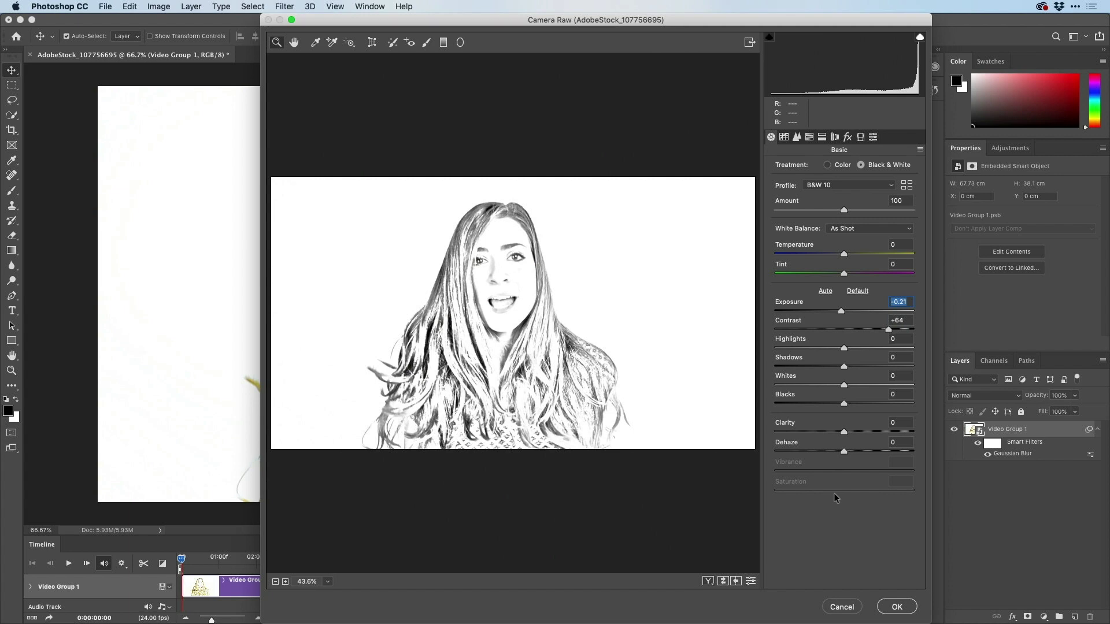
pyautogui.click(897, 606)
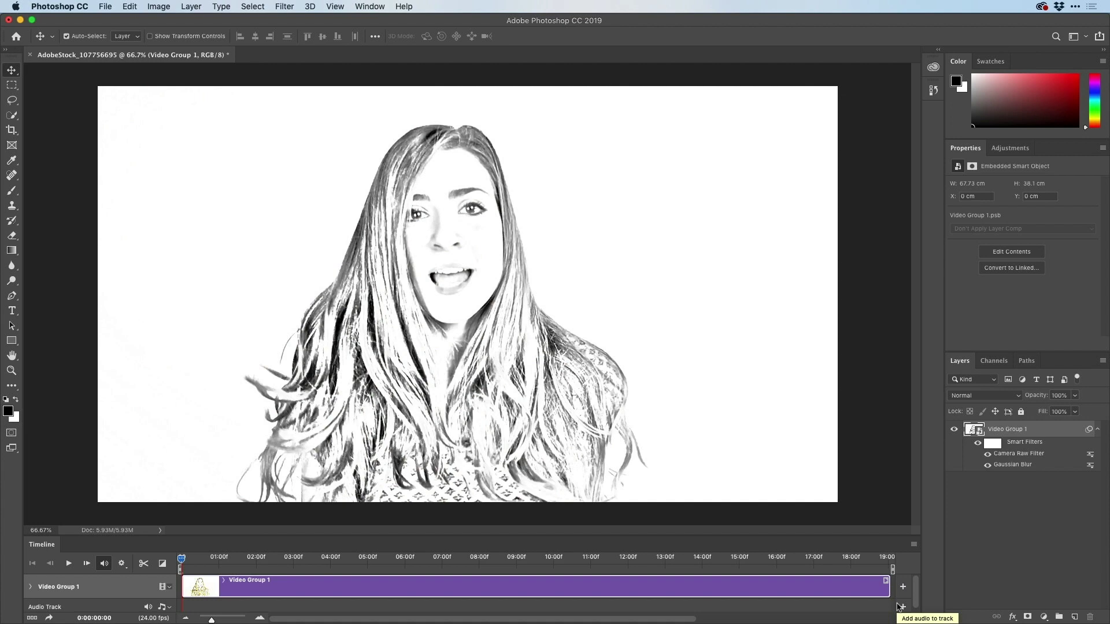
# Apply the Stylize > Glowing Edges effect from the Filter Gallery.
pyautogui.press('super+plus')
pyautogui.press('super+plus')
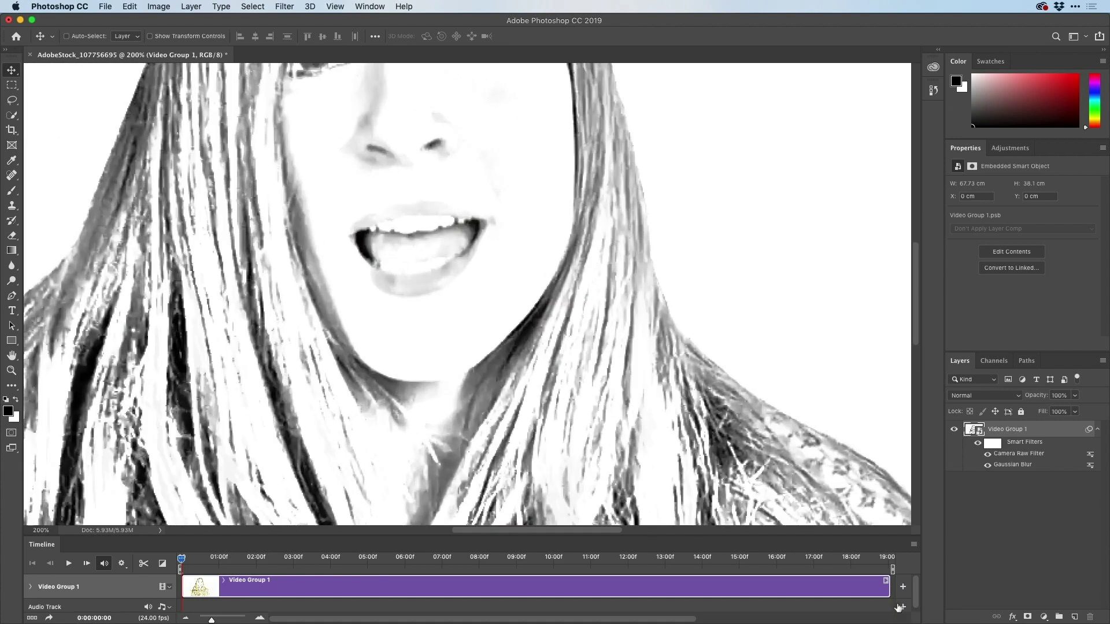
pyautogui.press('super+minus')
pyautogui.press('super+minus')
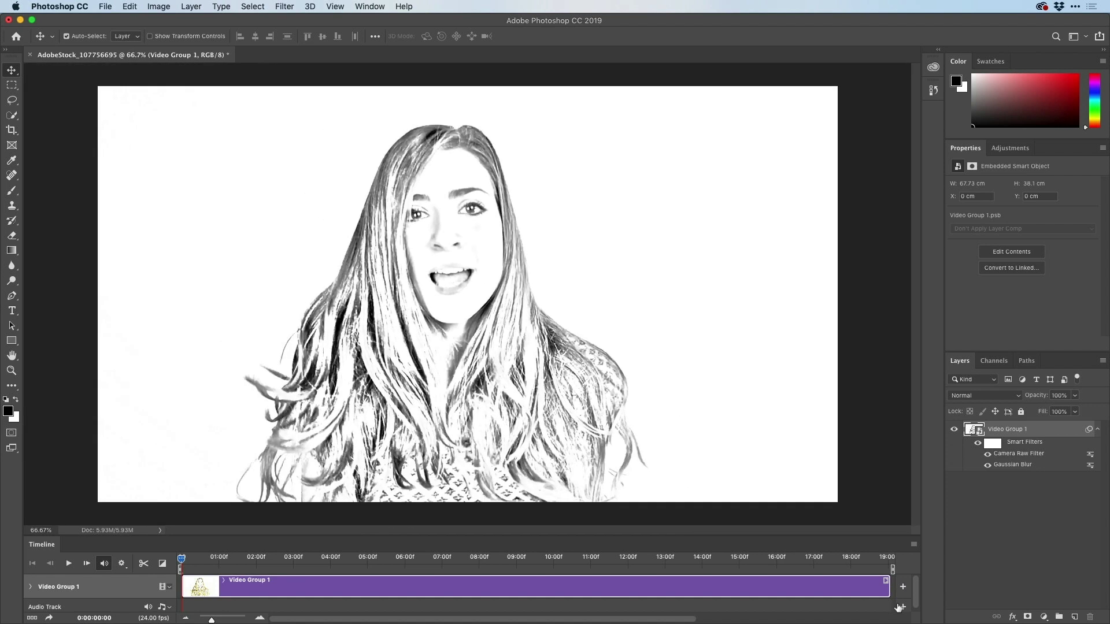
pyautogui.click(285, 8)
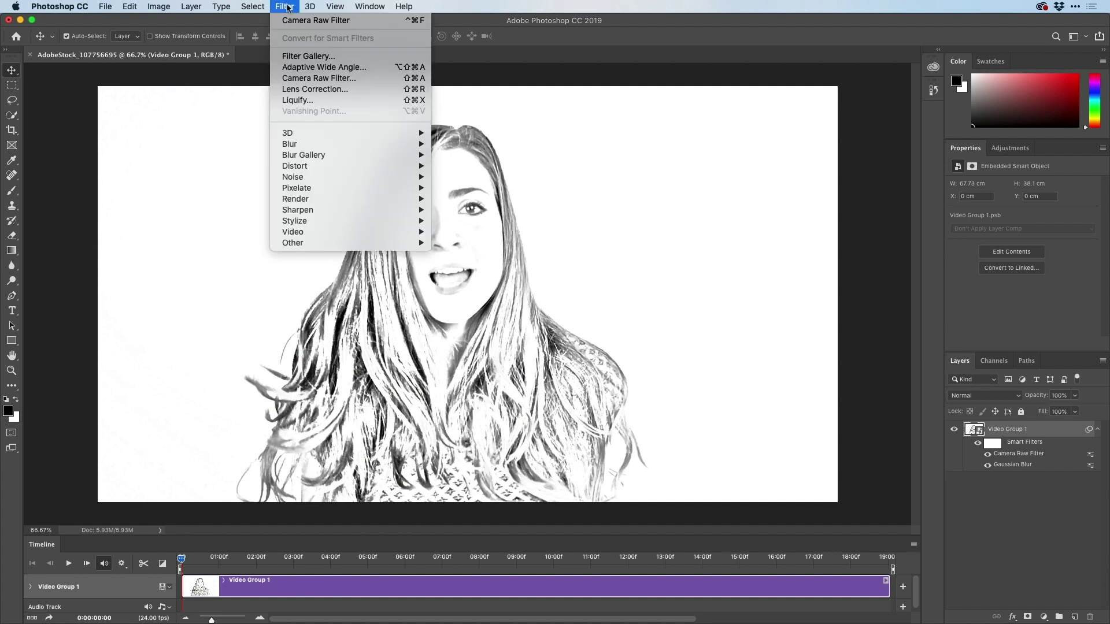
pyautogui.click(308, 56)
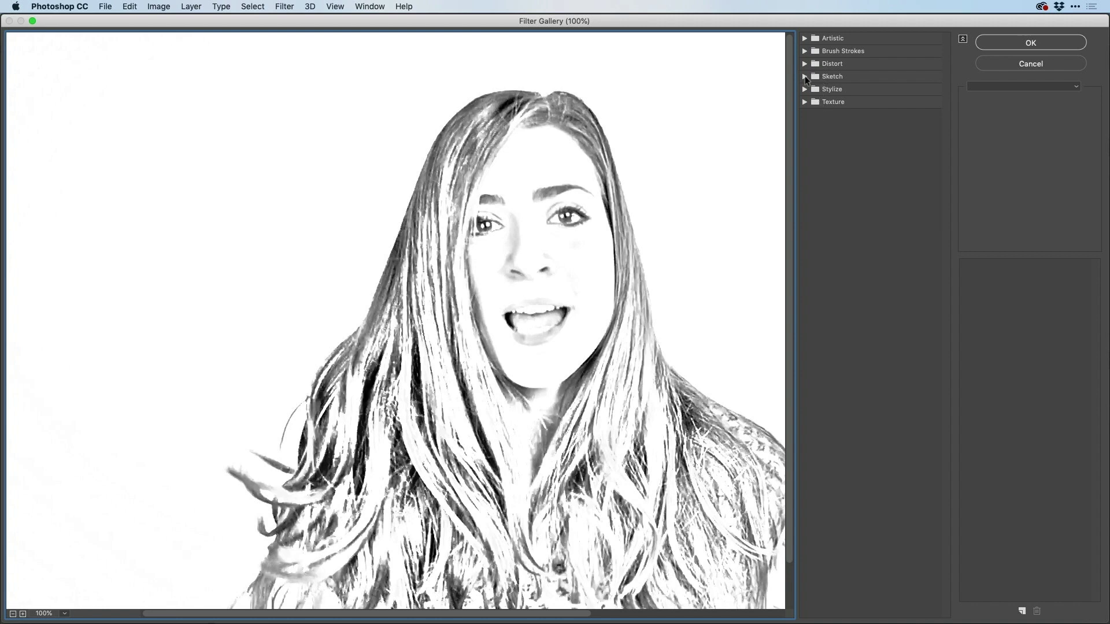
pyautogui.click(806, 90)
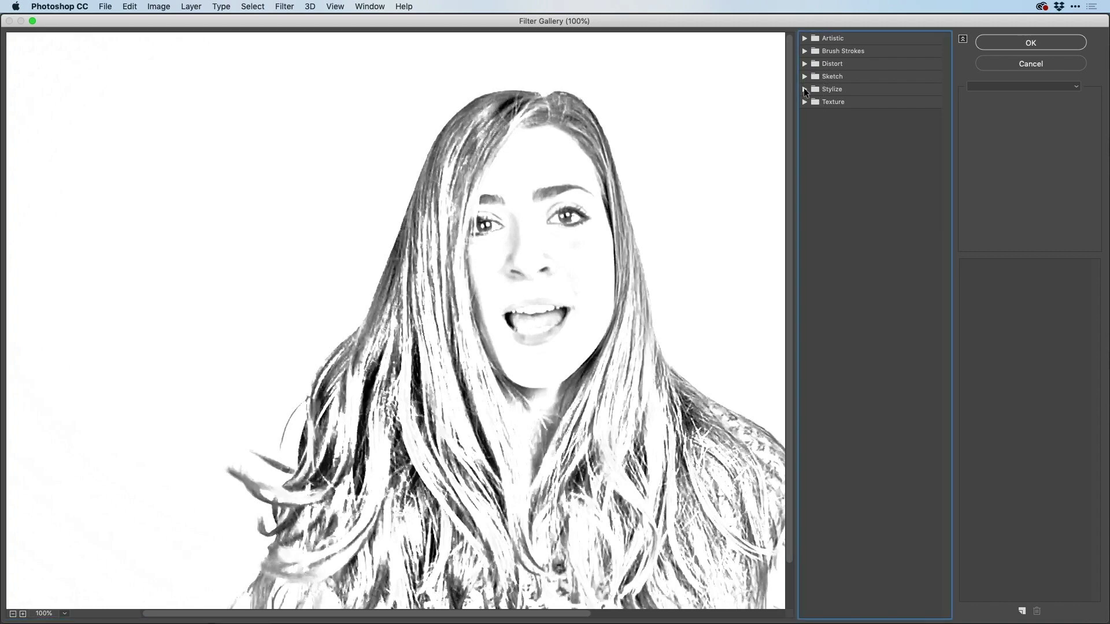
pyautogui.click(806, 91)
pyautogui.click(823, 110)
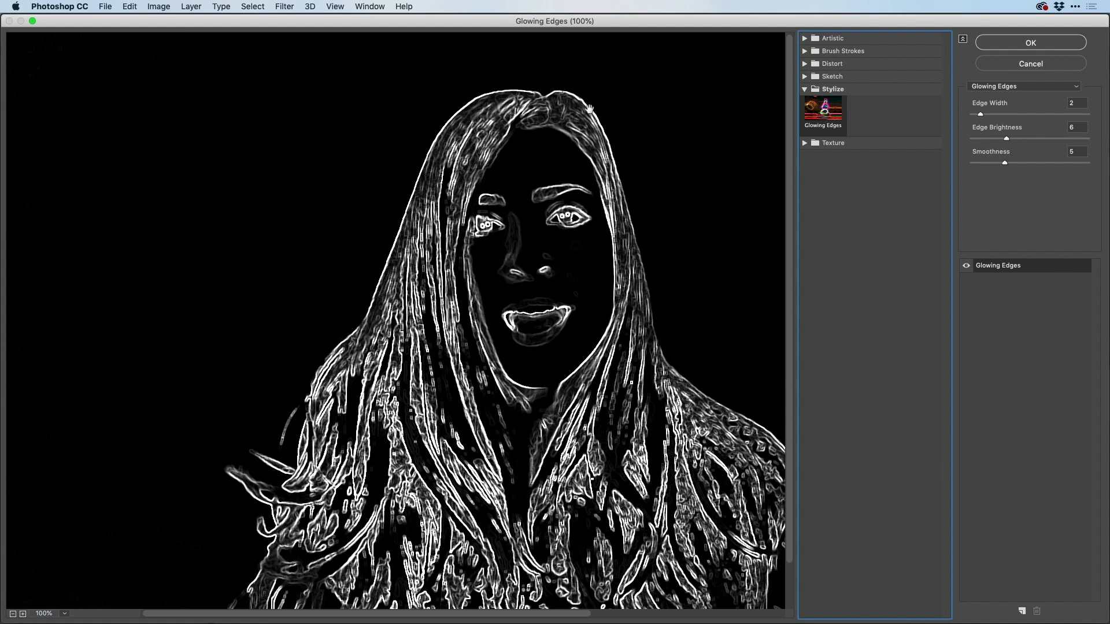
pyautogui.click(1012, 44)
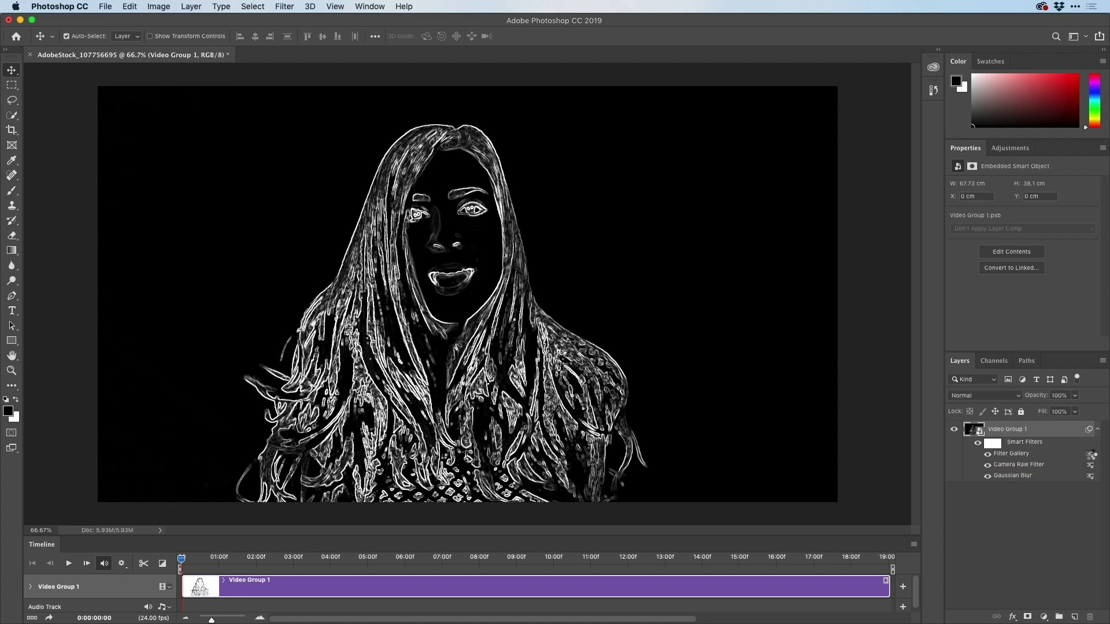
# Change the Filter Gallery smart filter's blending mode to Subtract.
pyautogui.doubleClick(1091, 457)
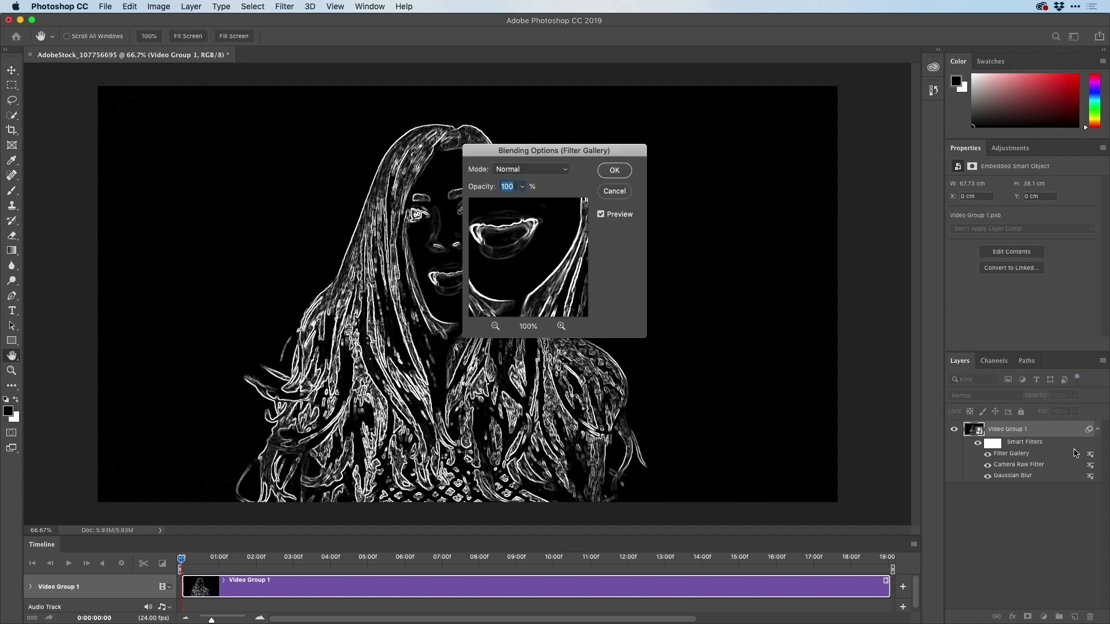
pyautogui.click(555, 169)
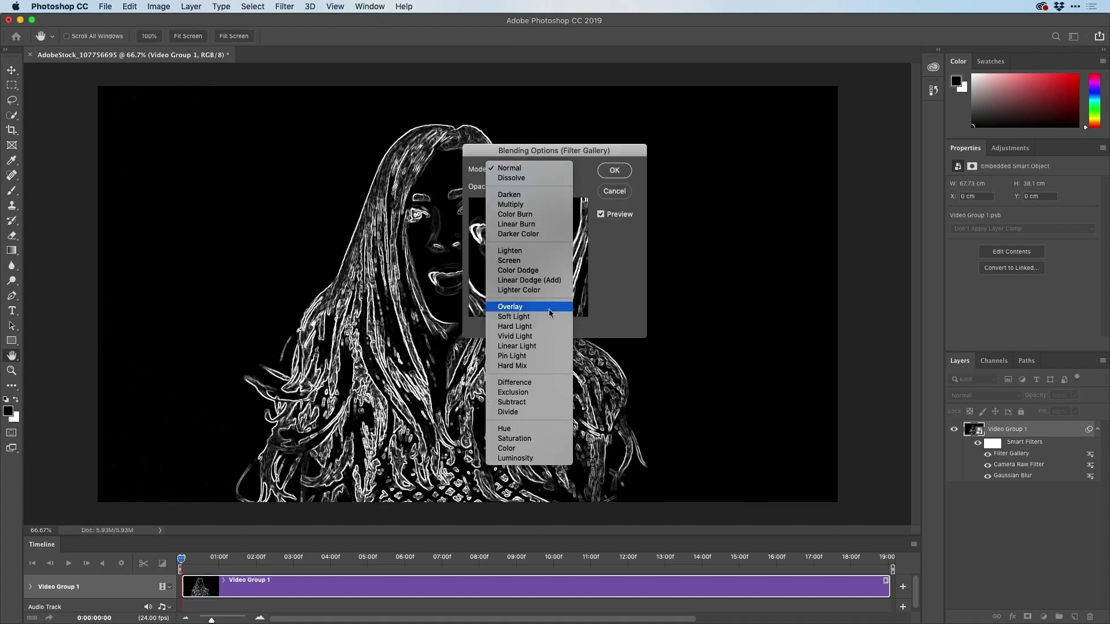
pyautogui.click(549, 402)
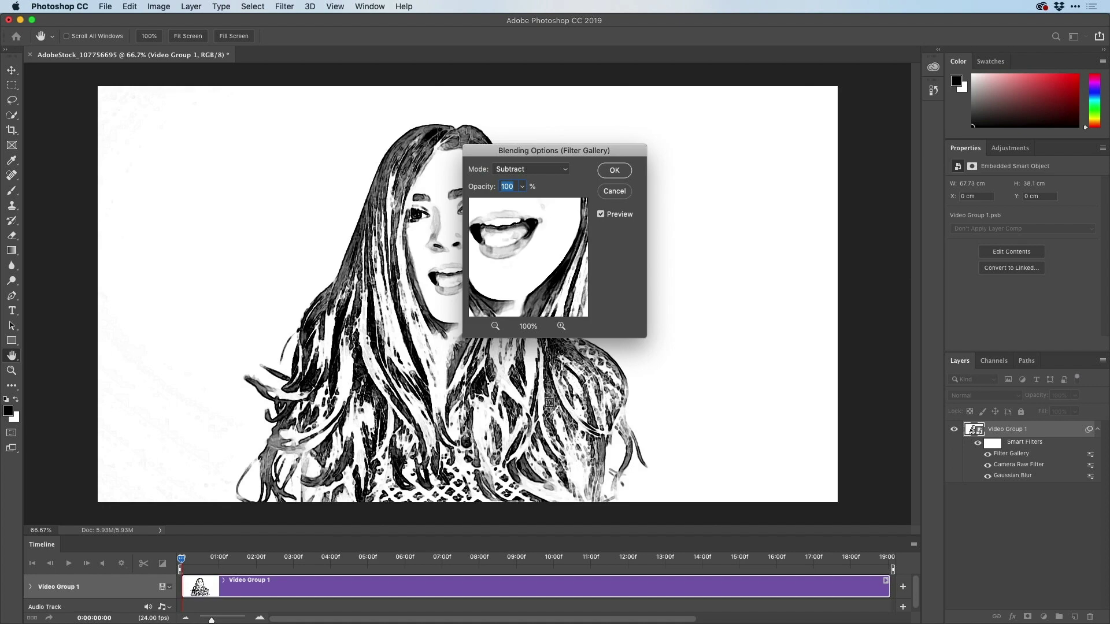
pyautogui.click(615, 171)
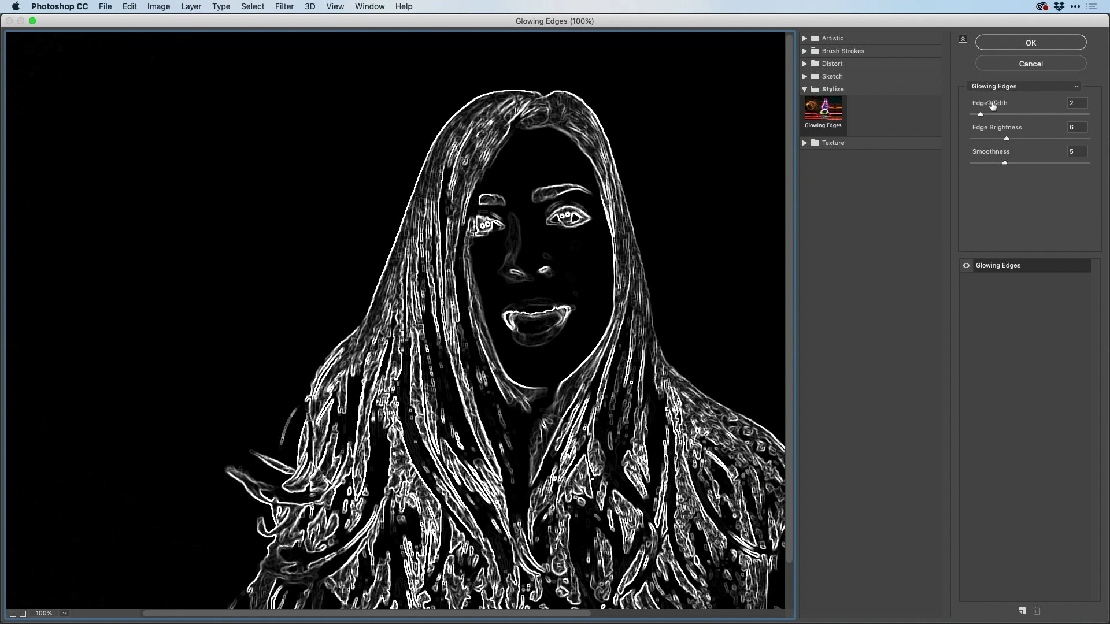
# Set Glowing Edges to Edge Width 1, Edge Brightness 8 and Smoothness 5.
pyautogui.click(1084, 104)
pyautogui.press('Down')
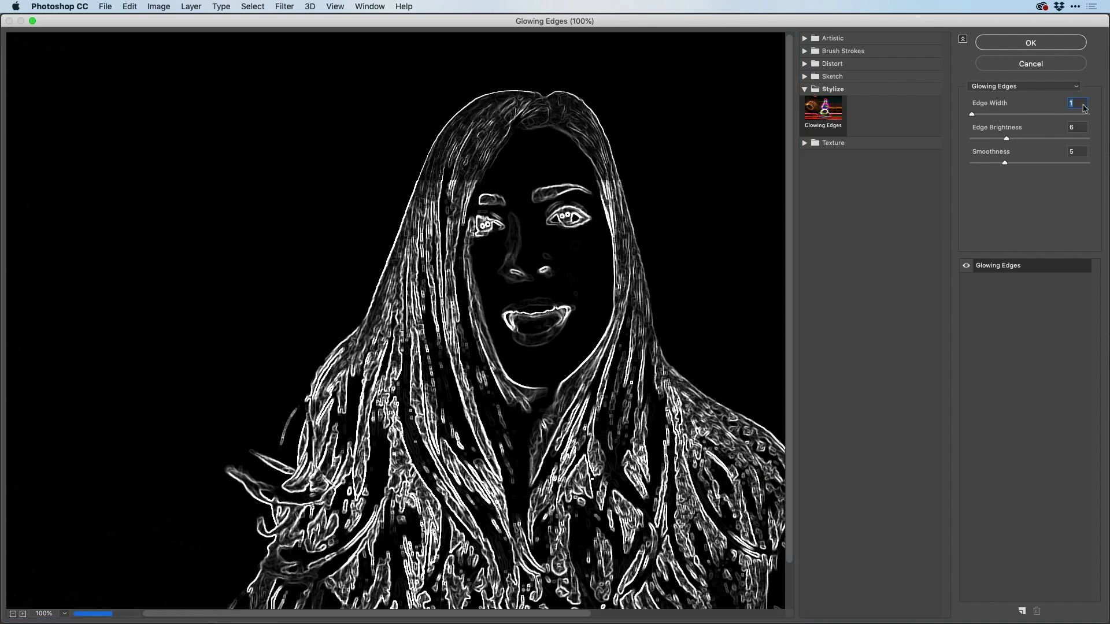
pyautogui.click(1009, 137)
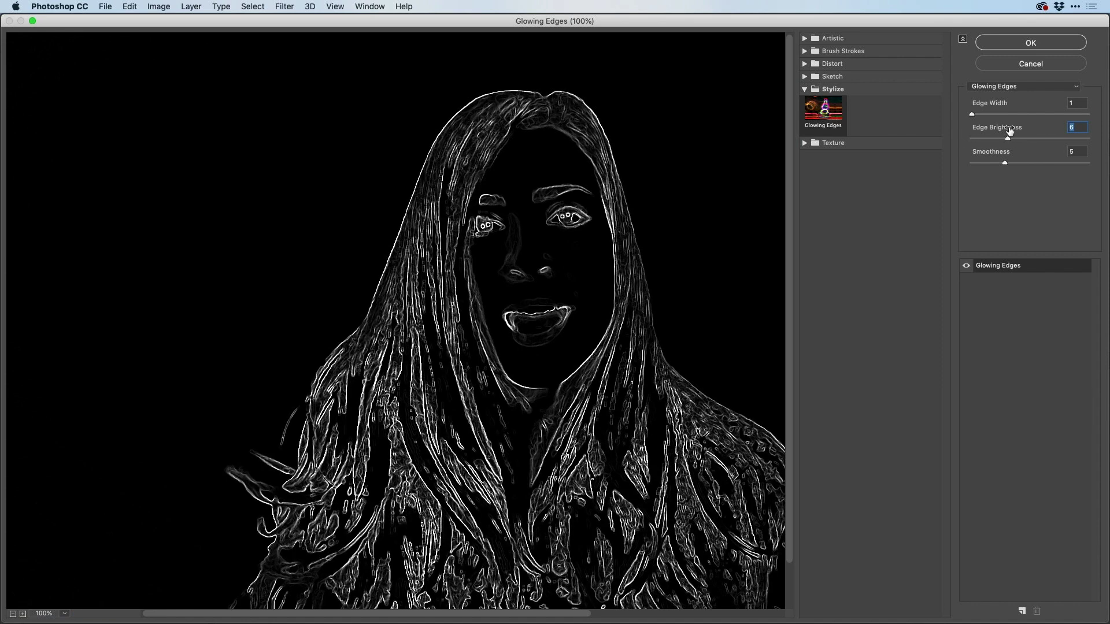
pyautogui.press('Up')
pyautogui.press('Up')
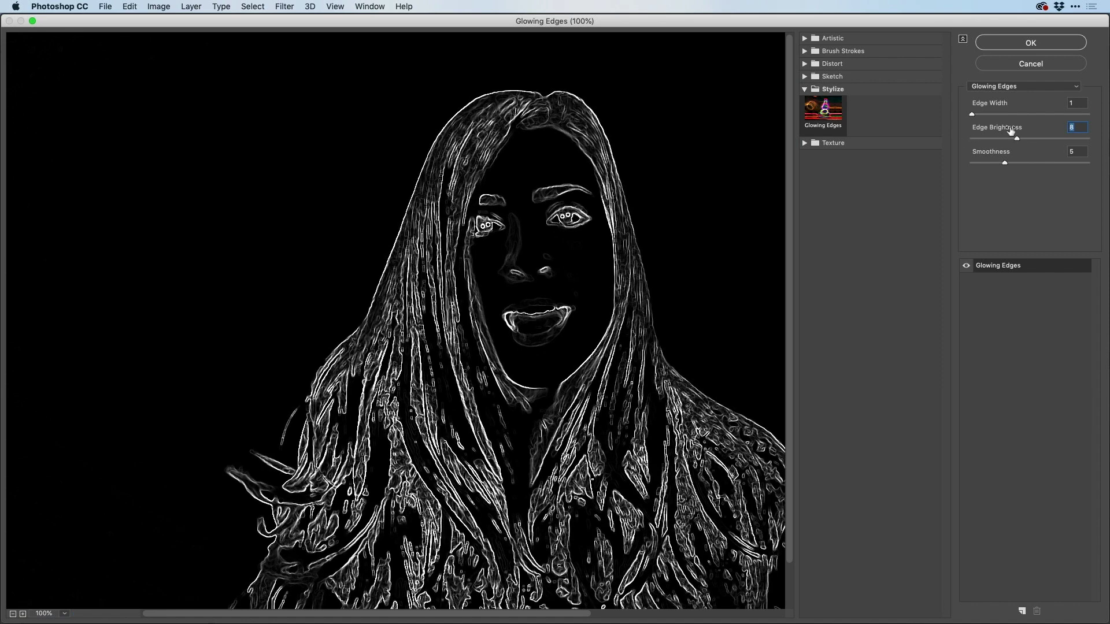
pyautogui.click(1003, 153)
pyautogui.press('Down')
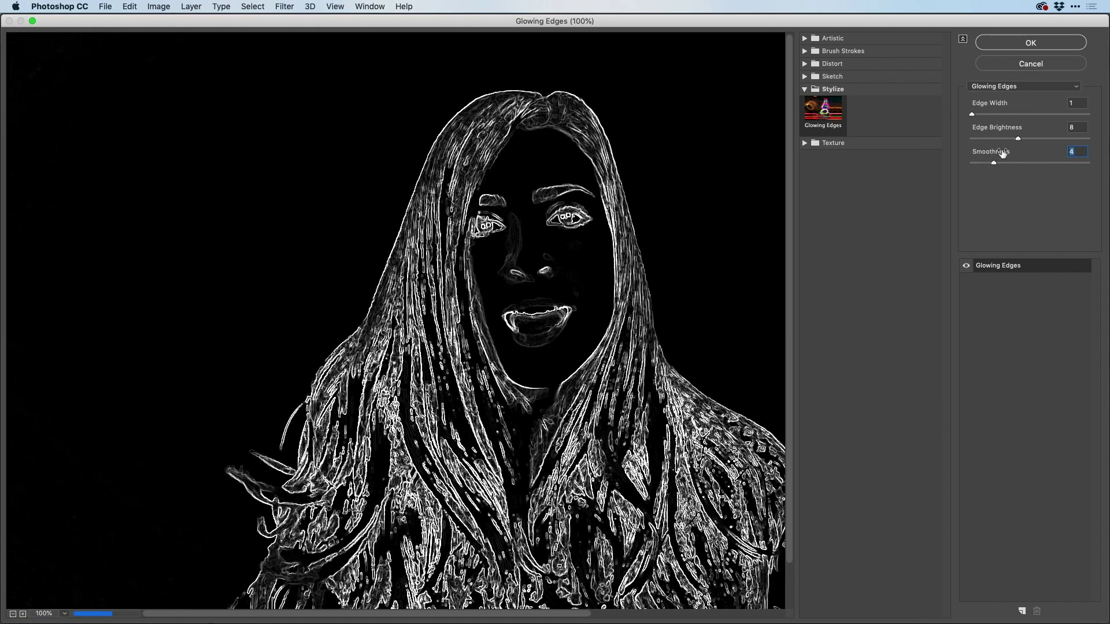
pyautogui.press('Up')
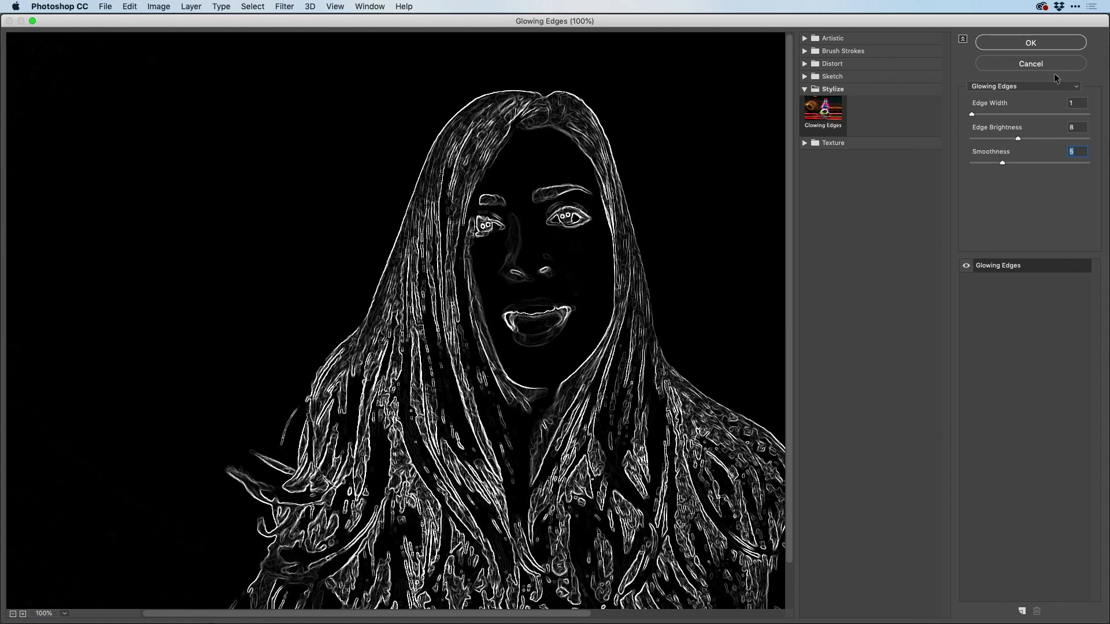
pyautogui.click(1034, 42)
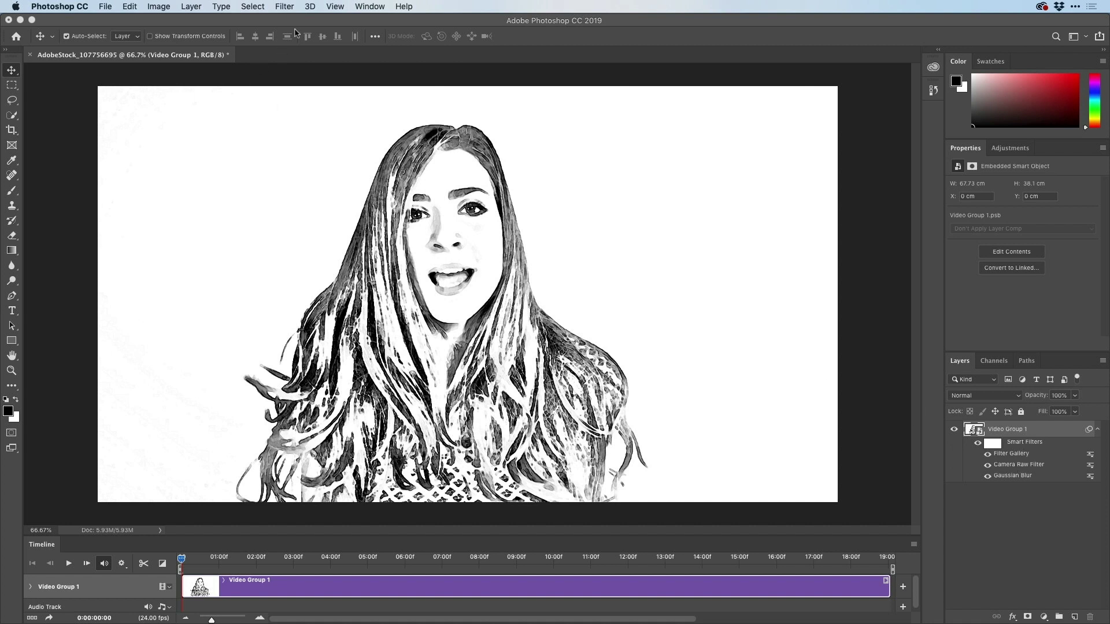
# Open the Oil Paint filter with lighting off and preview the face.
pyautogui.click(285, 7)
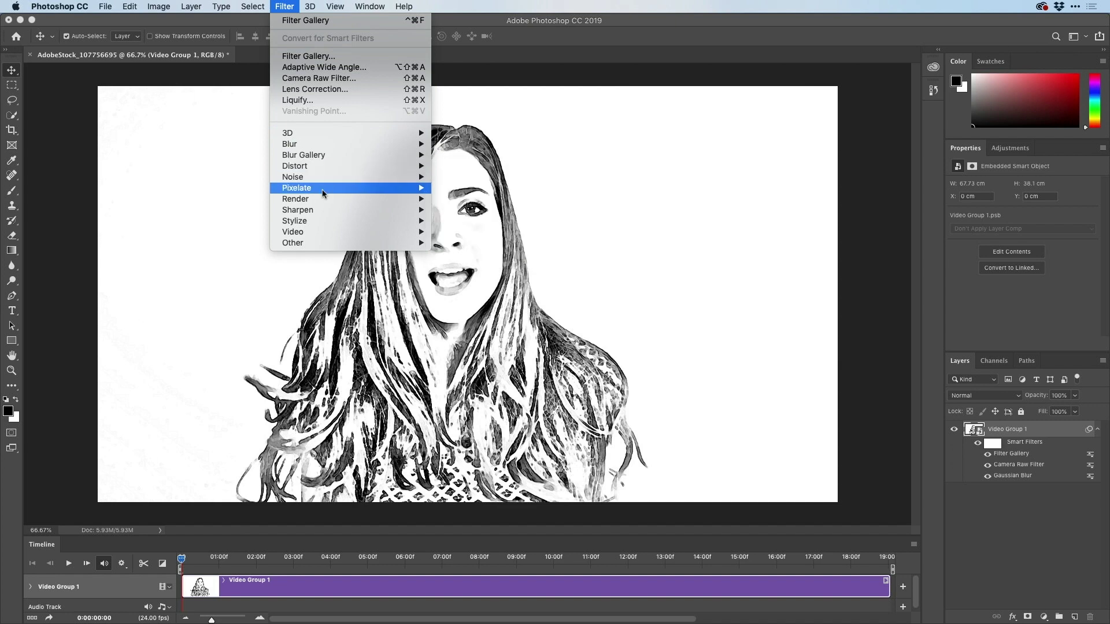
pyautogui.moveTo(336, 225)
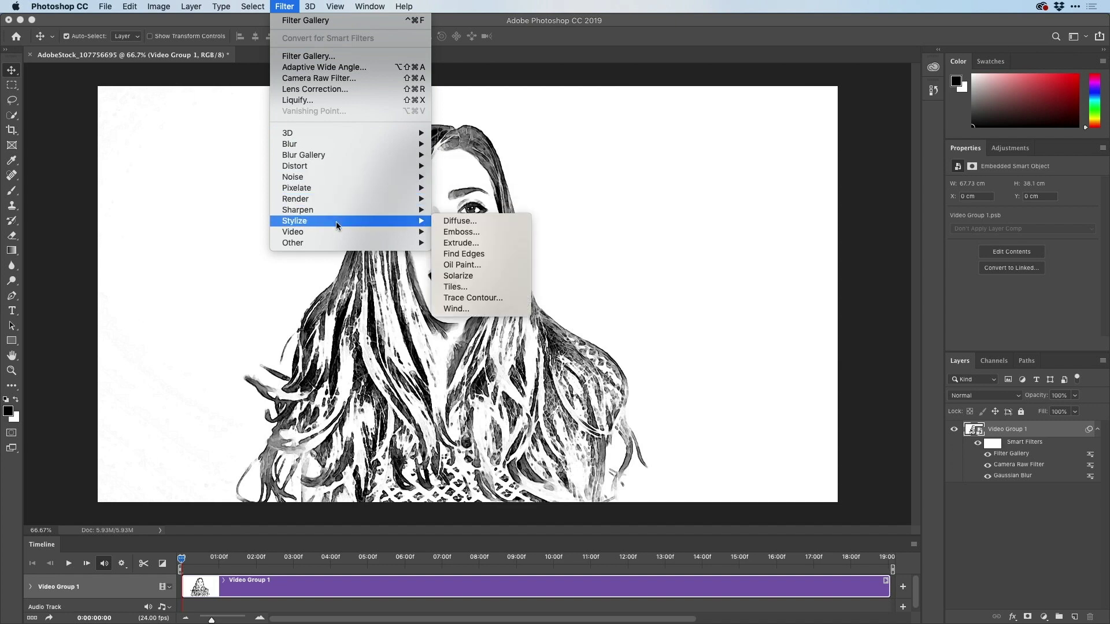
pyautogui.click(473, 265)
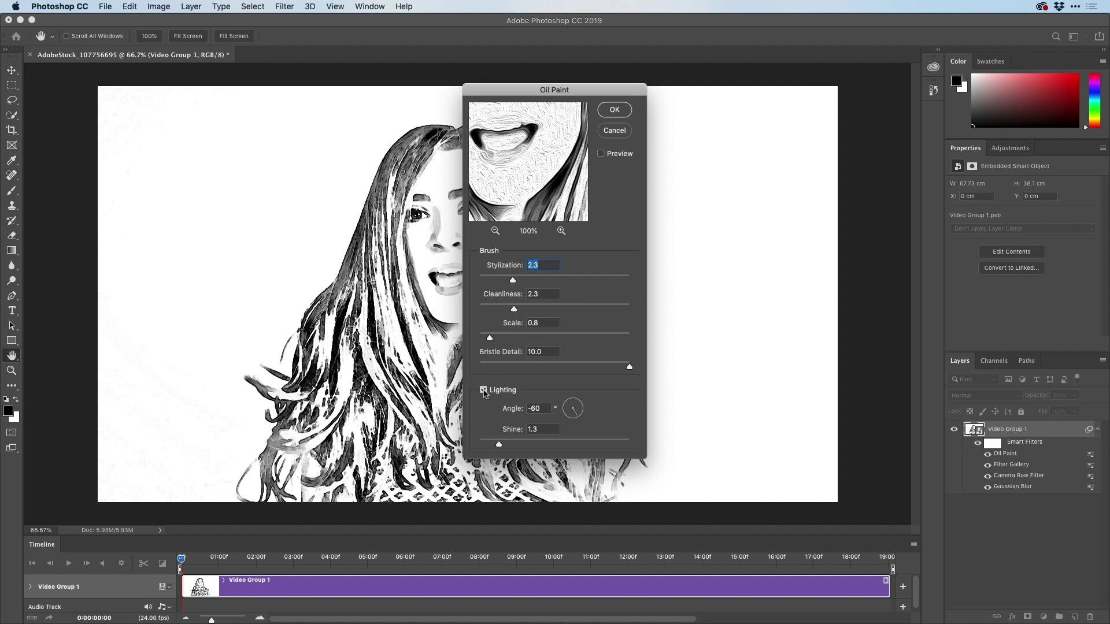
pyautogui.click(484, 391)
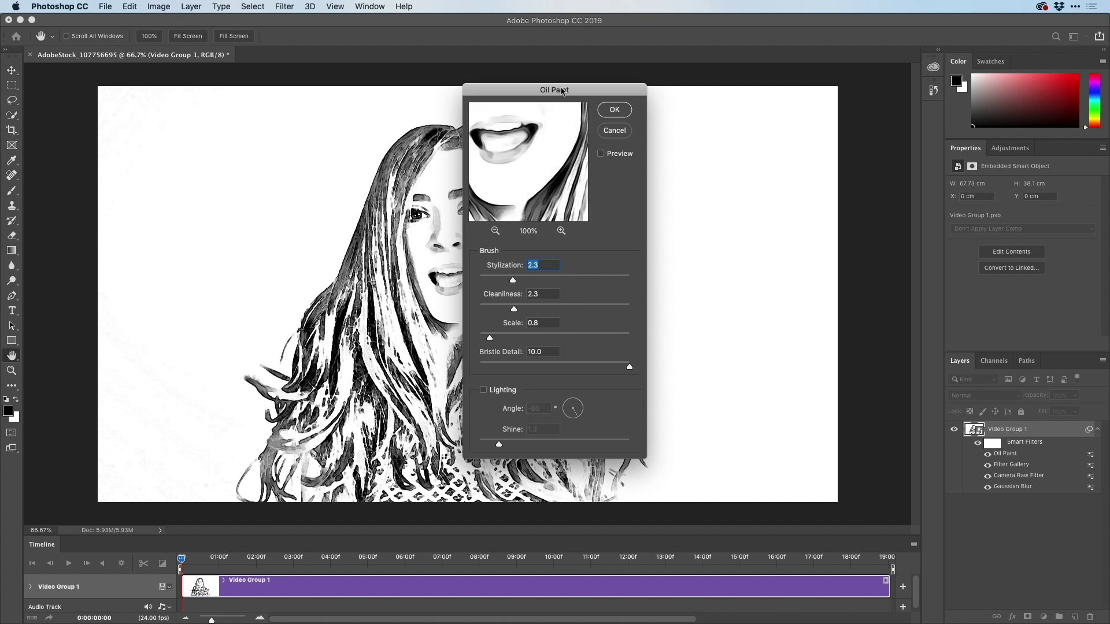
pyautogui.moveTo(561, 90); pyautogui.dragTo(692, 91)
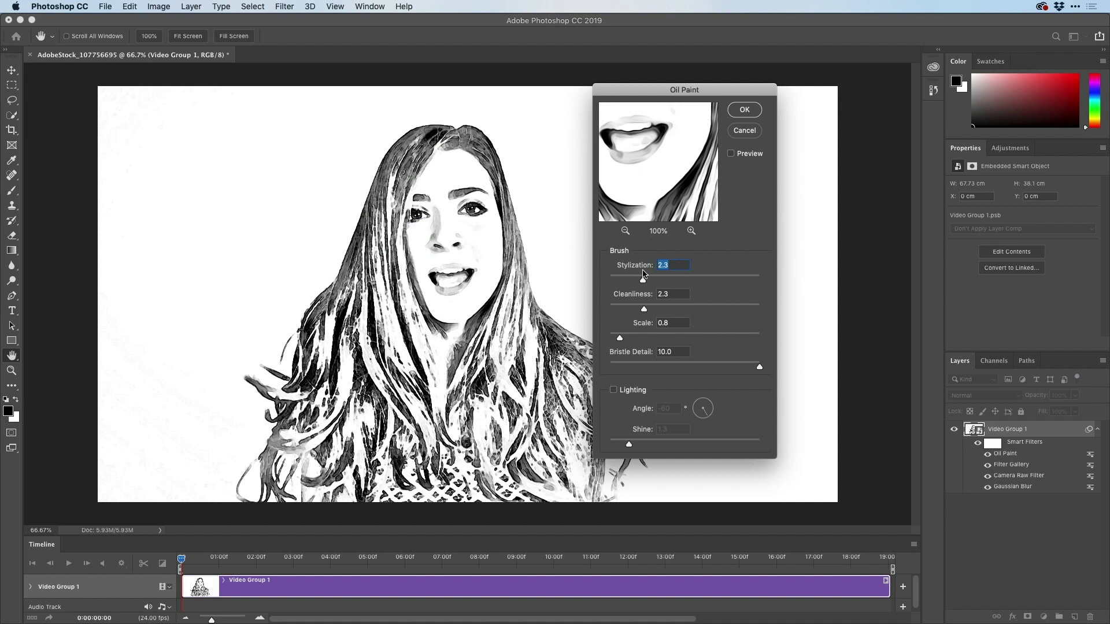
pyautogui.moveTo(634, 267); pyautogui.dragTo(642, 267)
pyautogui.moveTo(674, 173)
pyautogui.mouseDown()
pyautogui.moveTo(645, 221)
pyautogui.moveTo(664, 212)
pyautogui.mouseUp()
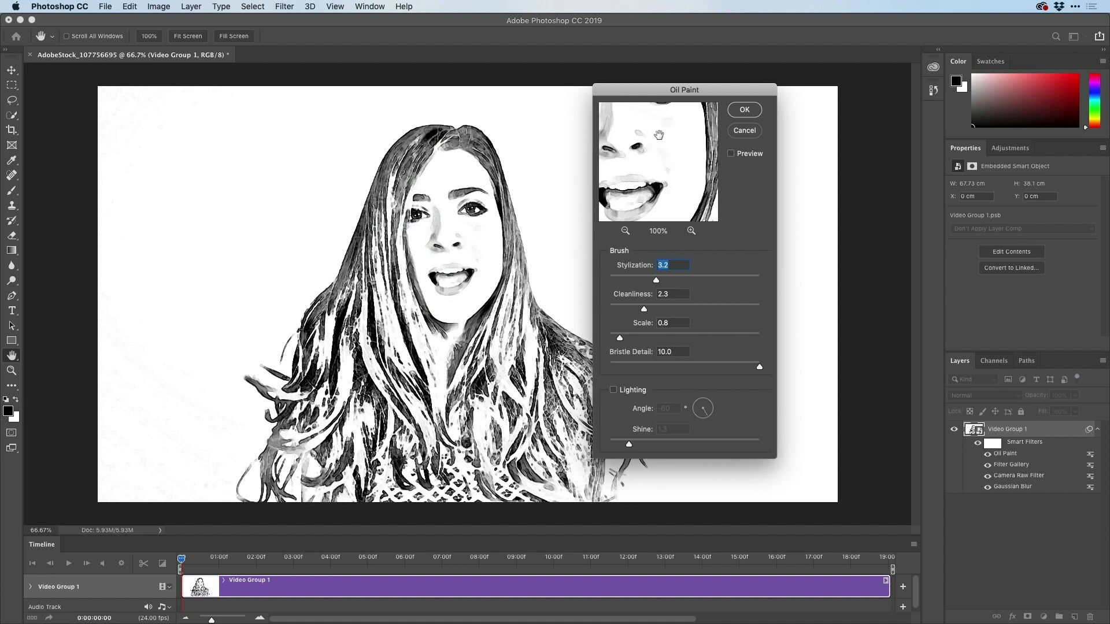
pyautogui.moveTo(669, 169); pyautogui.dragTo(681, 206)
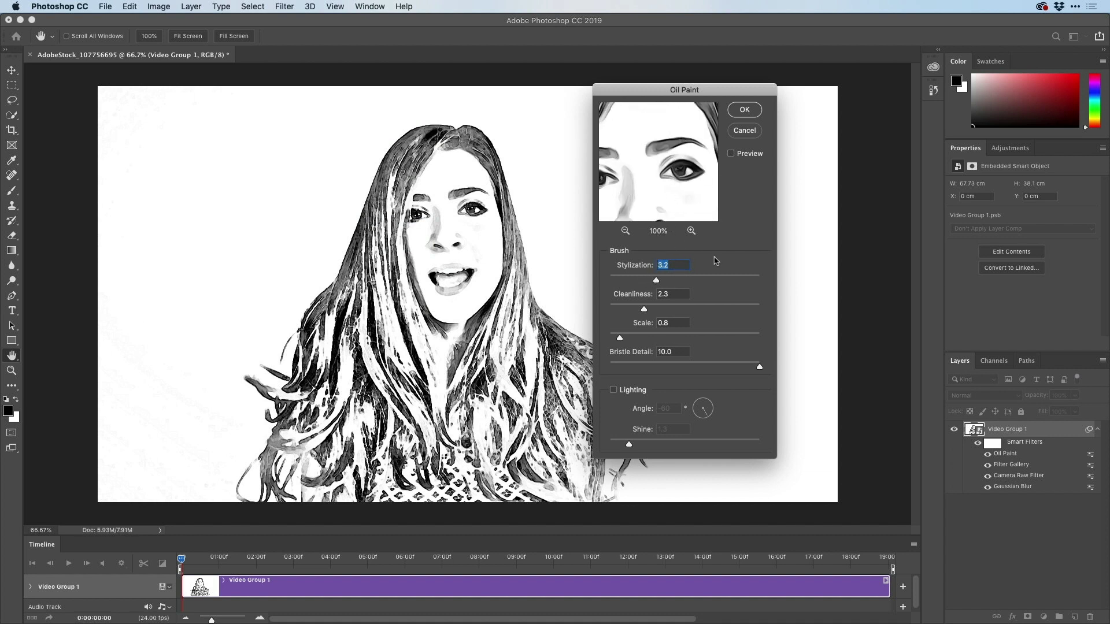
# Tune Oil Paint brush settings, settle Stylization at 1.5, and apply.
pyautogui.moveTo(657, 282); pyautogui.dragTo(669, 282)
pyautogui.moveTo(641, 297); pyautogui.dragTo(651, 298)
pyautogui.hotkey('shift', 'Tab')
pyautogui.moveTo(638, 328); pyautogui.dragTo(634, 328)
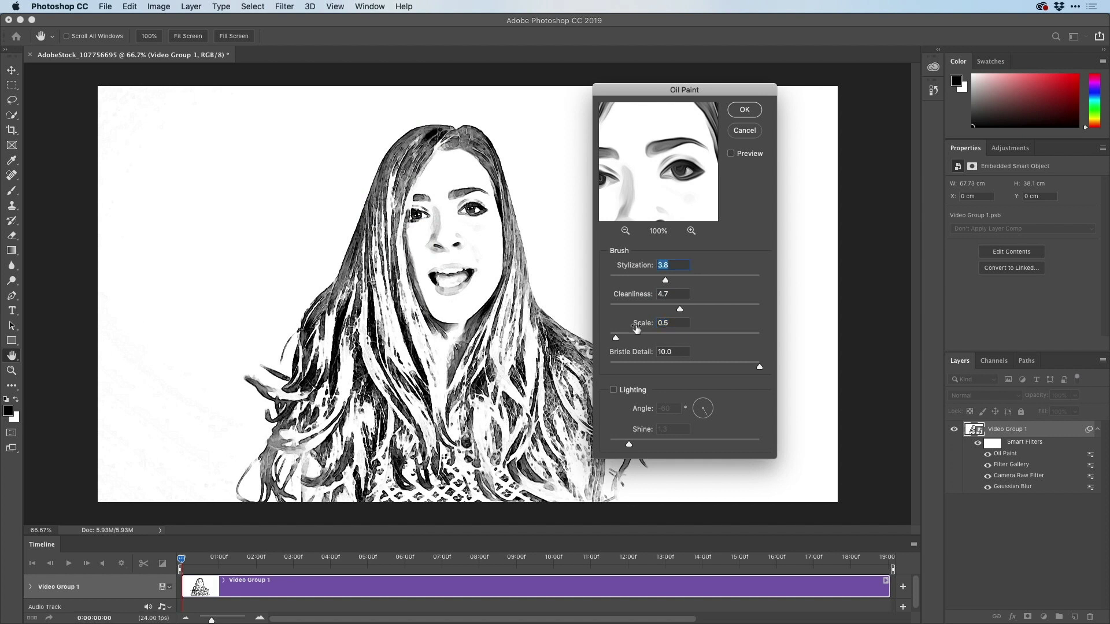
pyautogui.moveTo(756, 369); pyautogui.dragTo(752, 370)
pyautogui.moveTo(643, 270); pyautogui.dragTo(697, 269)
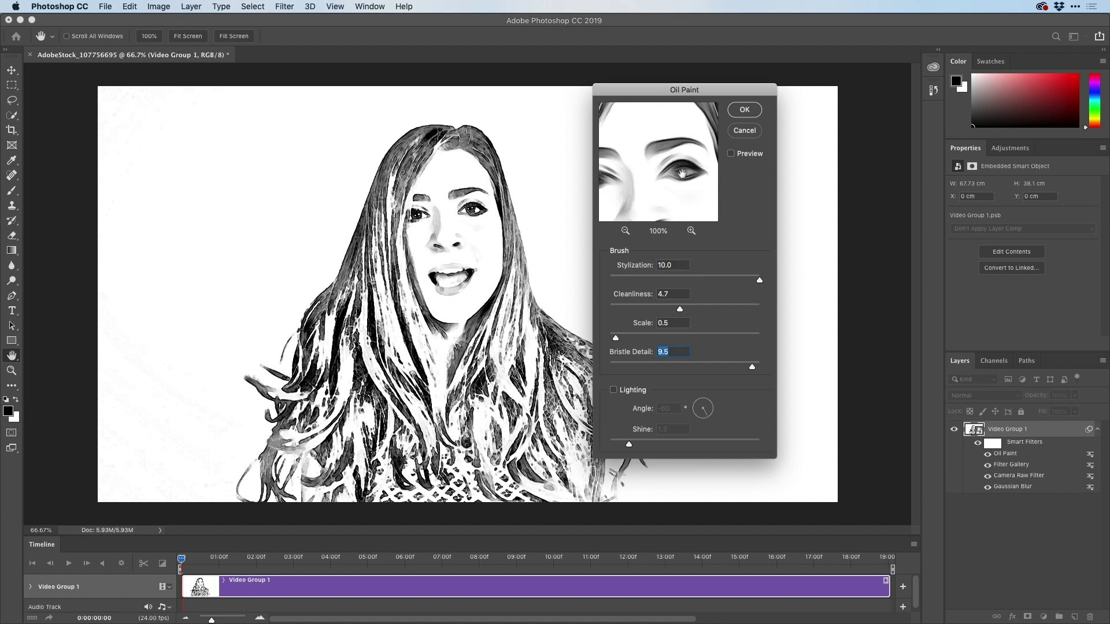
pyautogui.click(643, 266)
pyautogui.moveTo(644, 266); pyautogui.dragTo(594, 269)
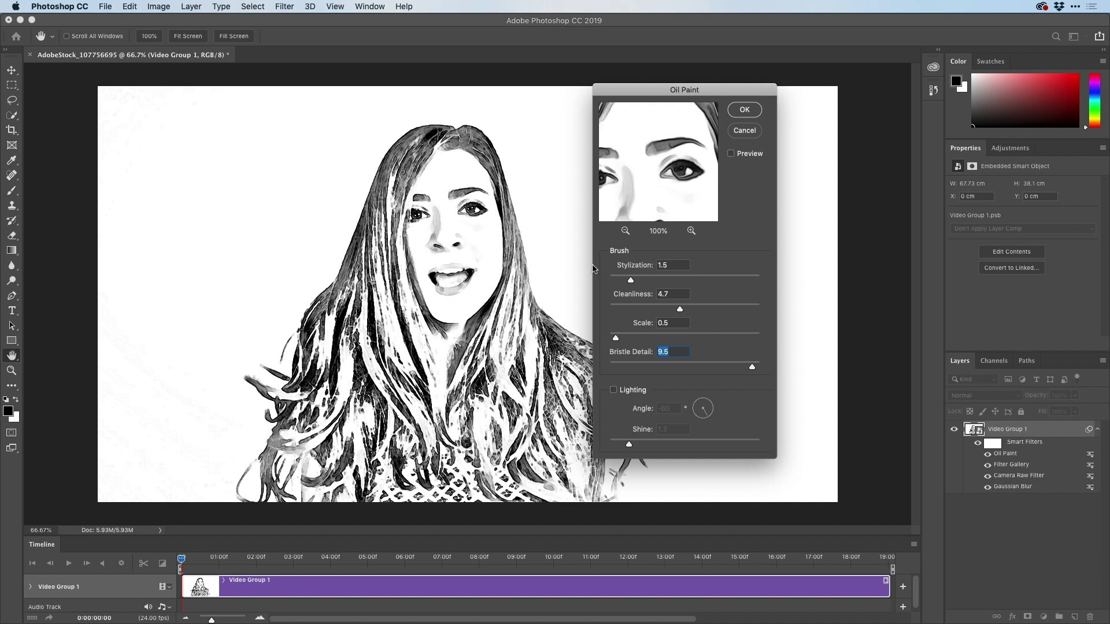
pyautogui.moveTo(666, 175); pyautogui.dragTo(670, 115)
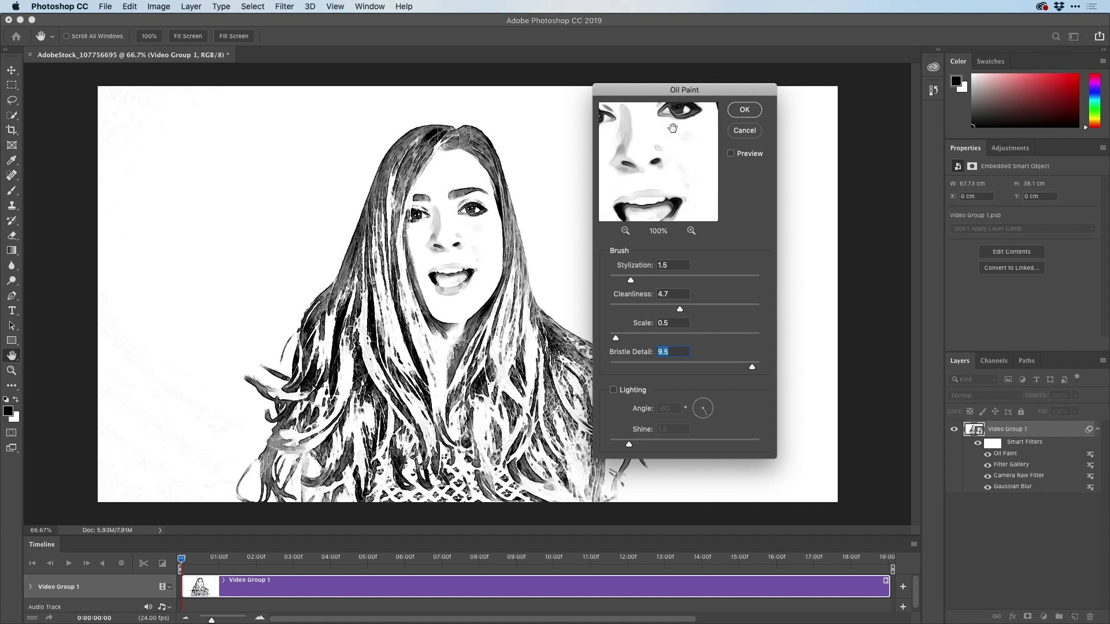
pyautogui.click(745, 109)
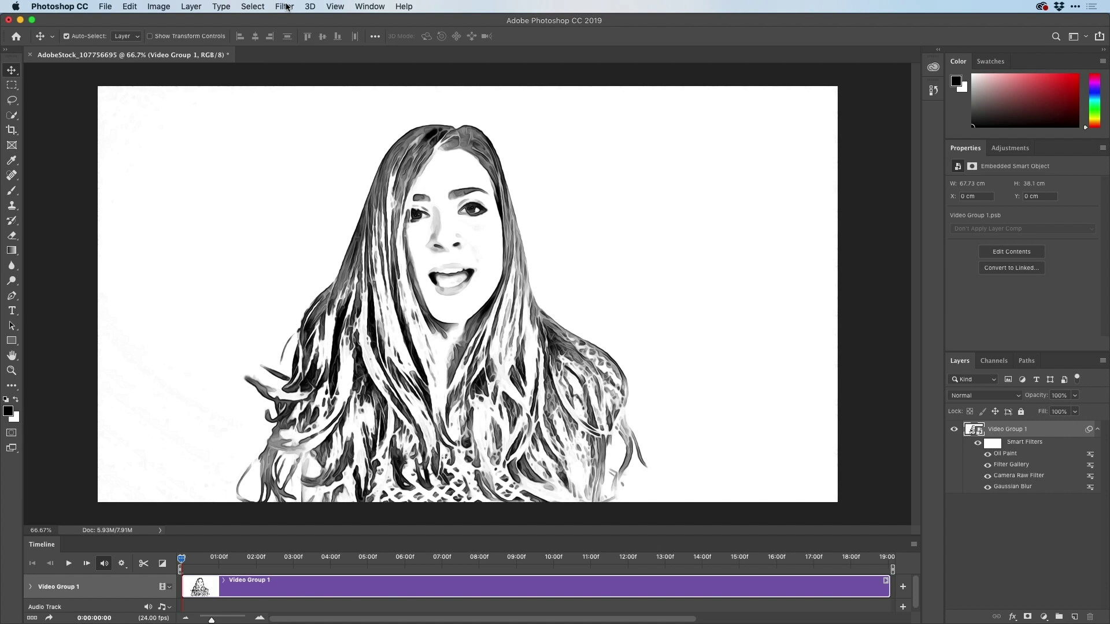
# In the Filter Gallery, preview Crosshatch, Dry Brush, then Colored Pencil on the video.
pyautogui.click(285, 7)
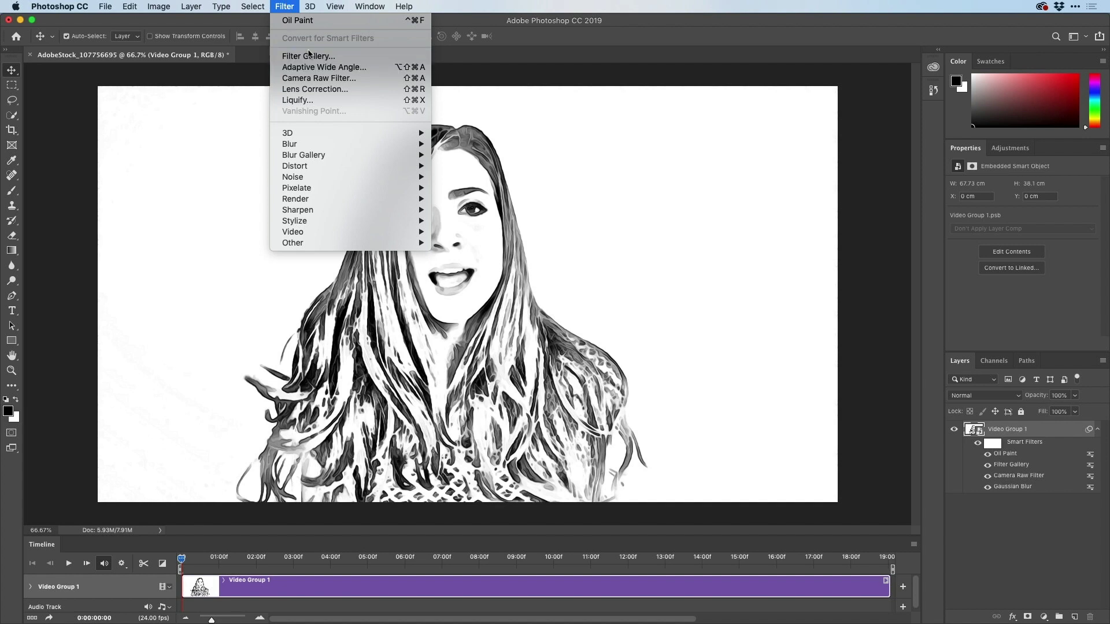
pyautogui.click(309, 57)
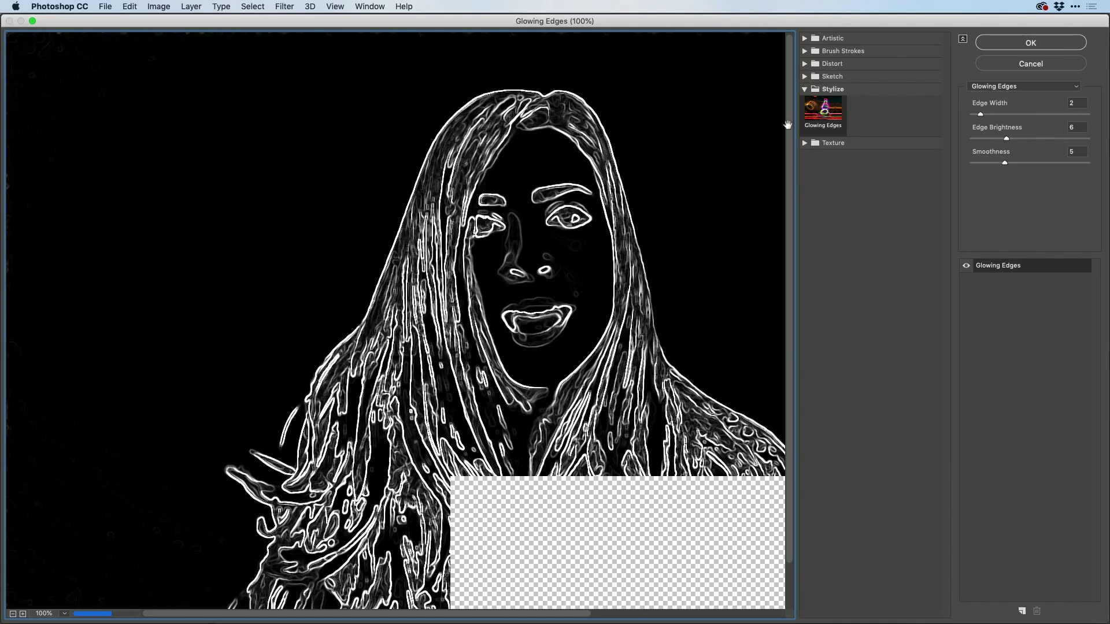
pyautogui.click(805, 39)
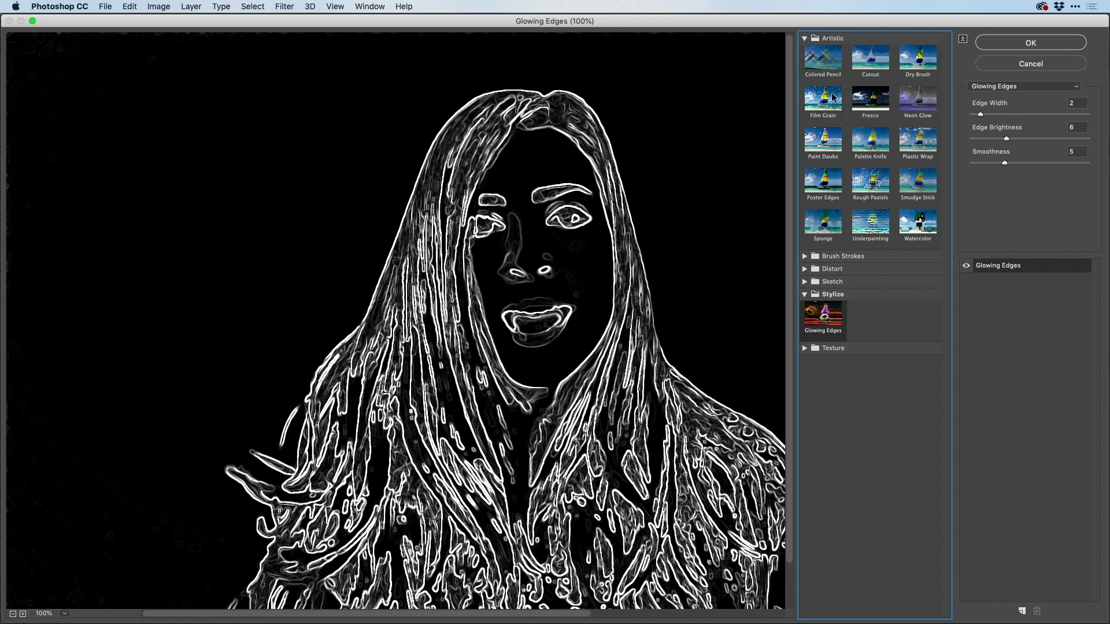
pyautogui.click(806, 256)
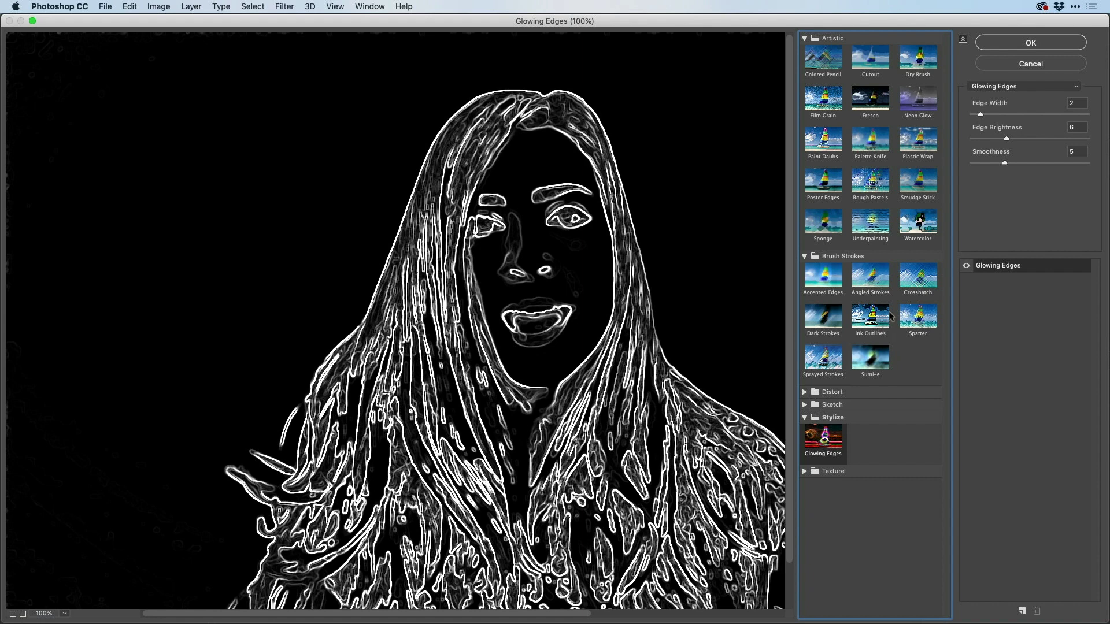
pyautogui.click(921, 277)
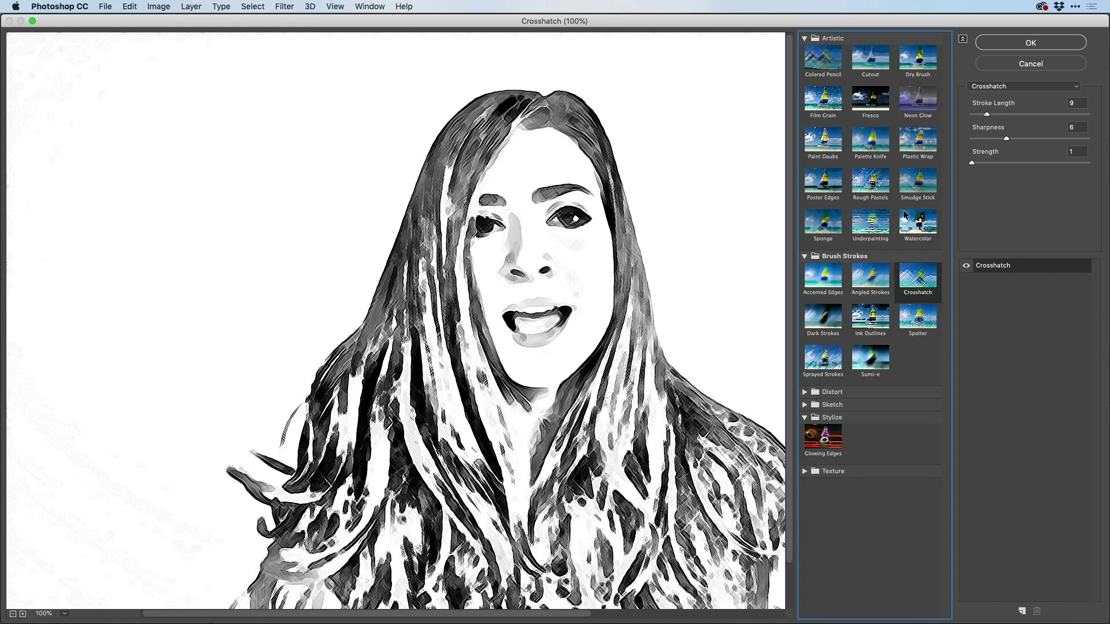
pyautogui.click(912, 60)
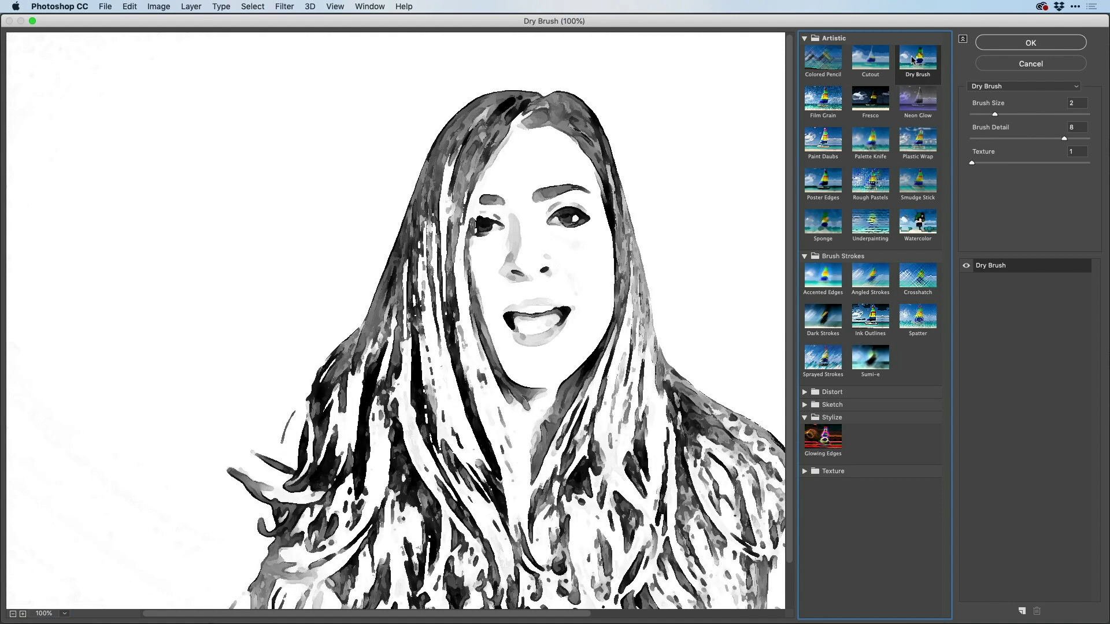
pyautogui.click(826, 55)
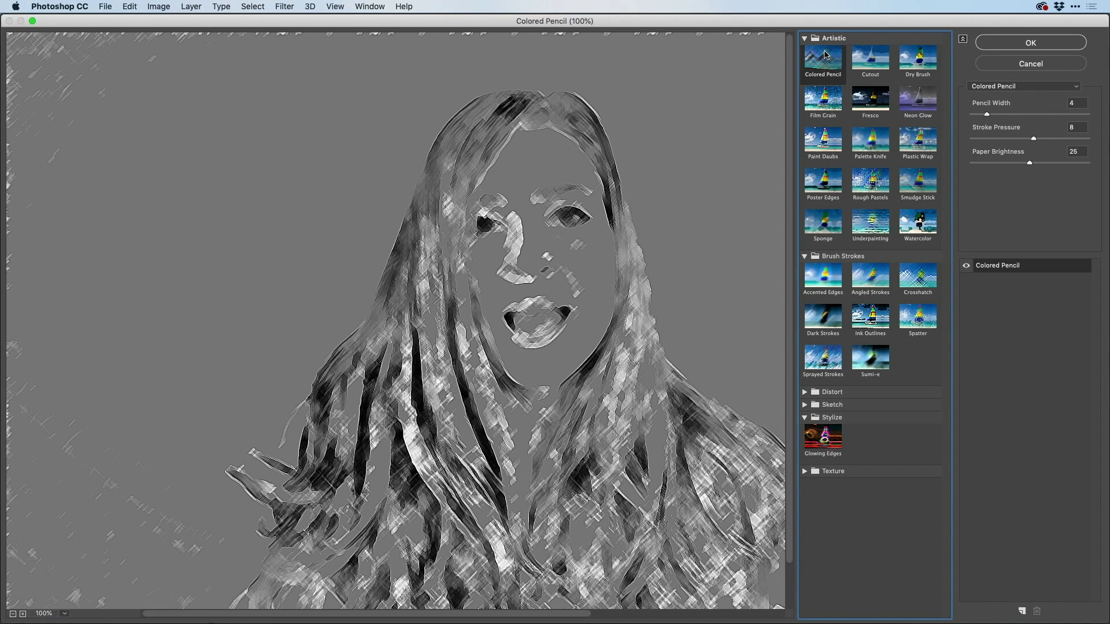
# Apply Colored Pencil with paper brightness 50, pencil width 2 and stroke pressure 6.
pyautogui.click(1023, 155)
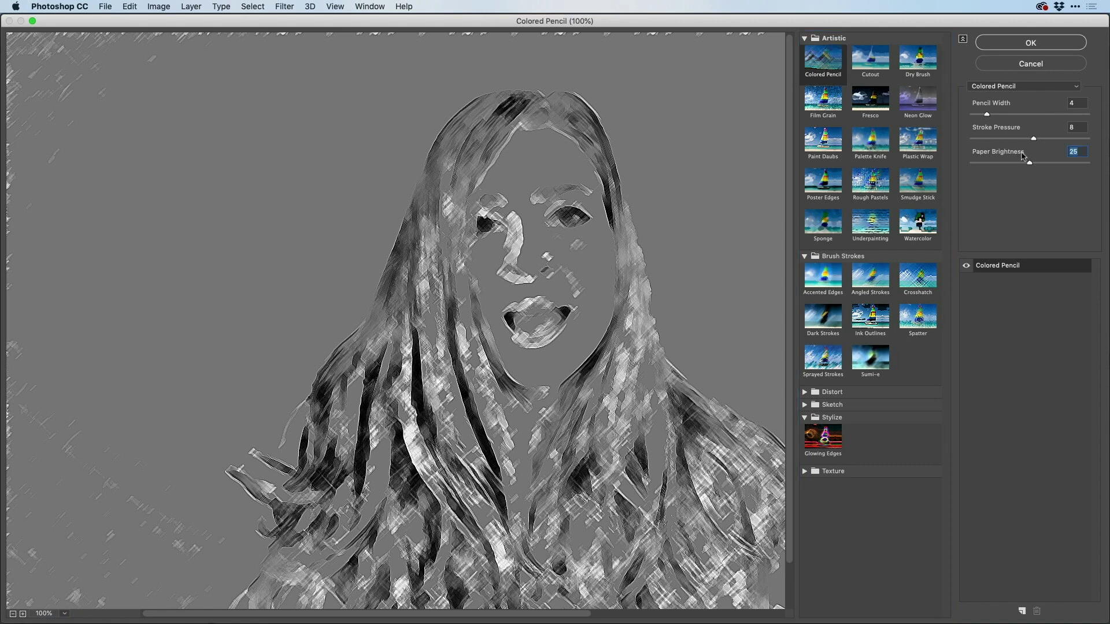
pyautogui.moveTo(1022, 155); pyautogui.dragTo(1053, 155)
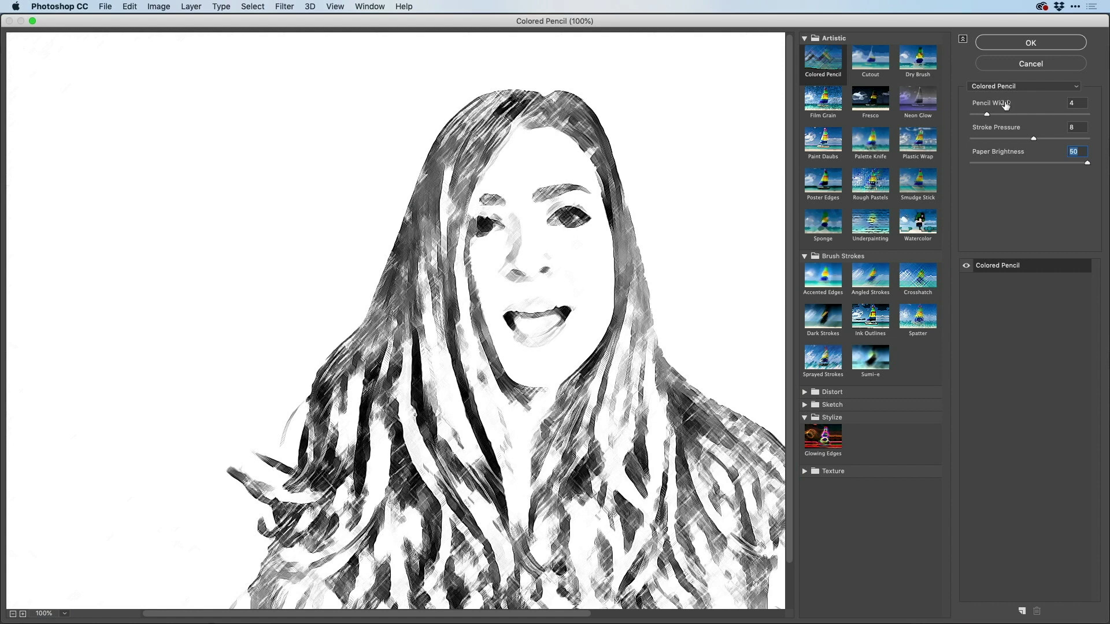
pyautogui.click(1083, 103)
pyautogui.press('Down')
pyautogui.press('Down')
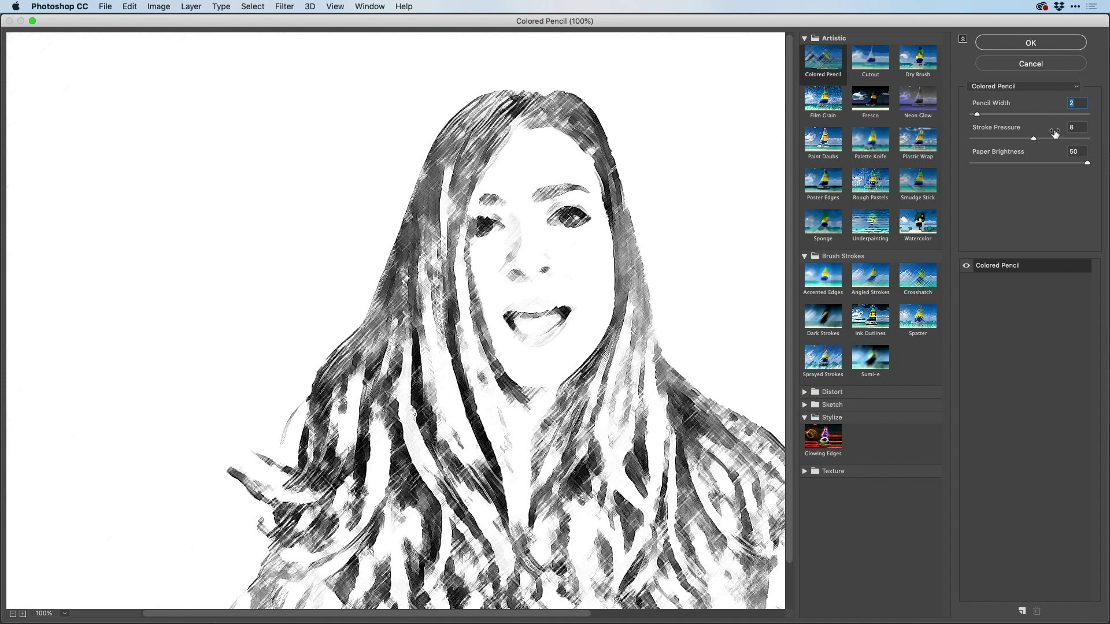
pyautogui.press('Up')
pyautogui.press('Up')
pyautogui.press('Down')
pyautogui.press('Down')
pyautogui.press('Down')
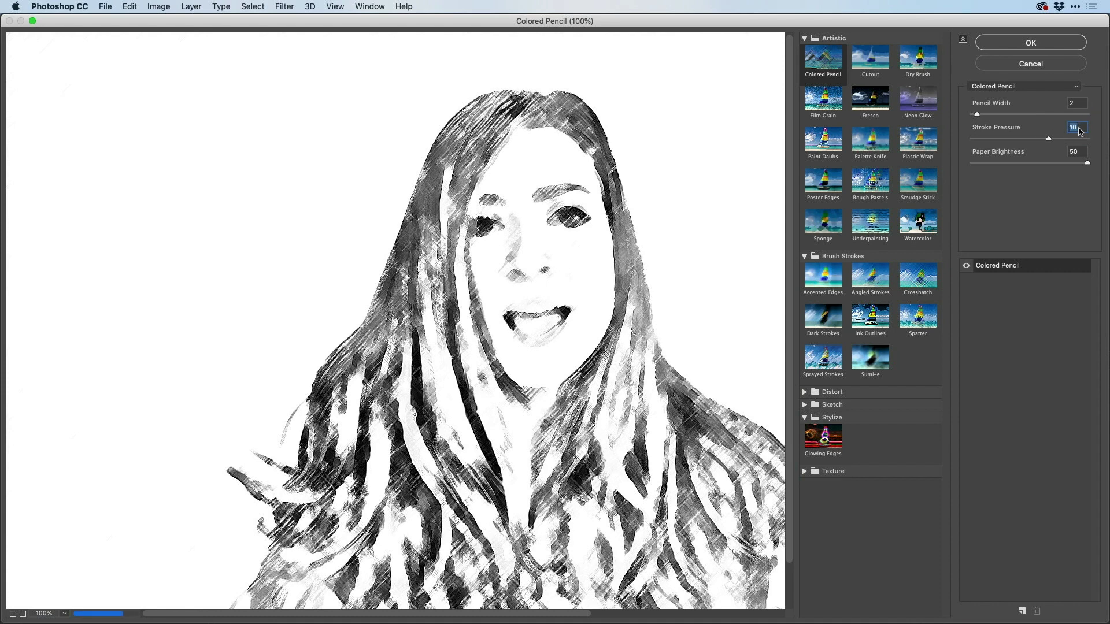
pyautogui.press('Down')
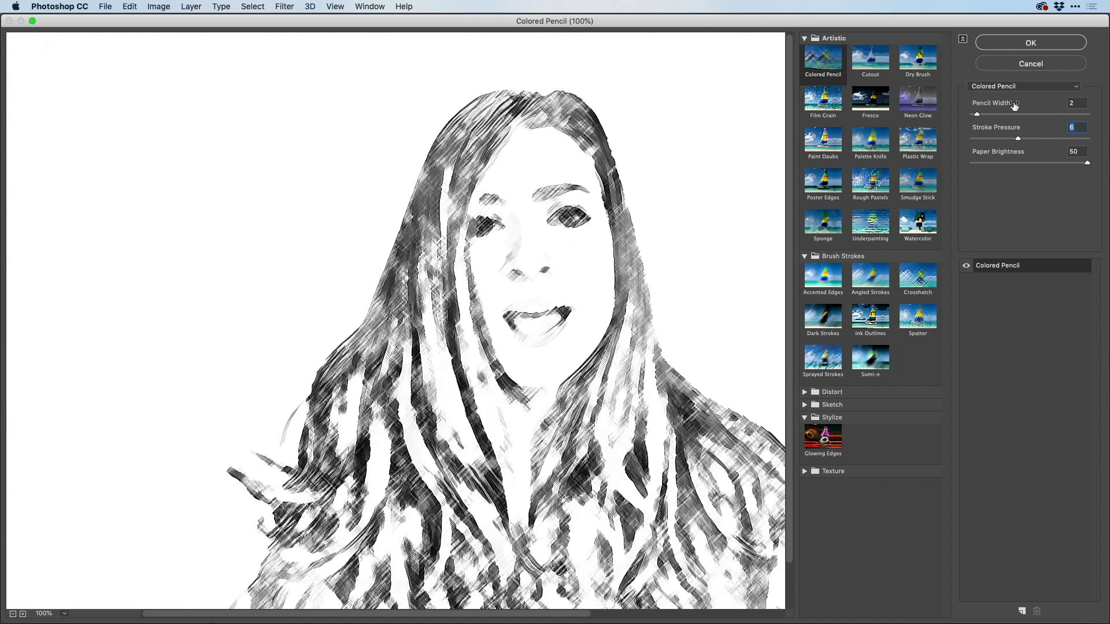
pyautogui.click(1033, 44)
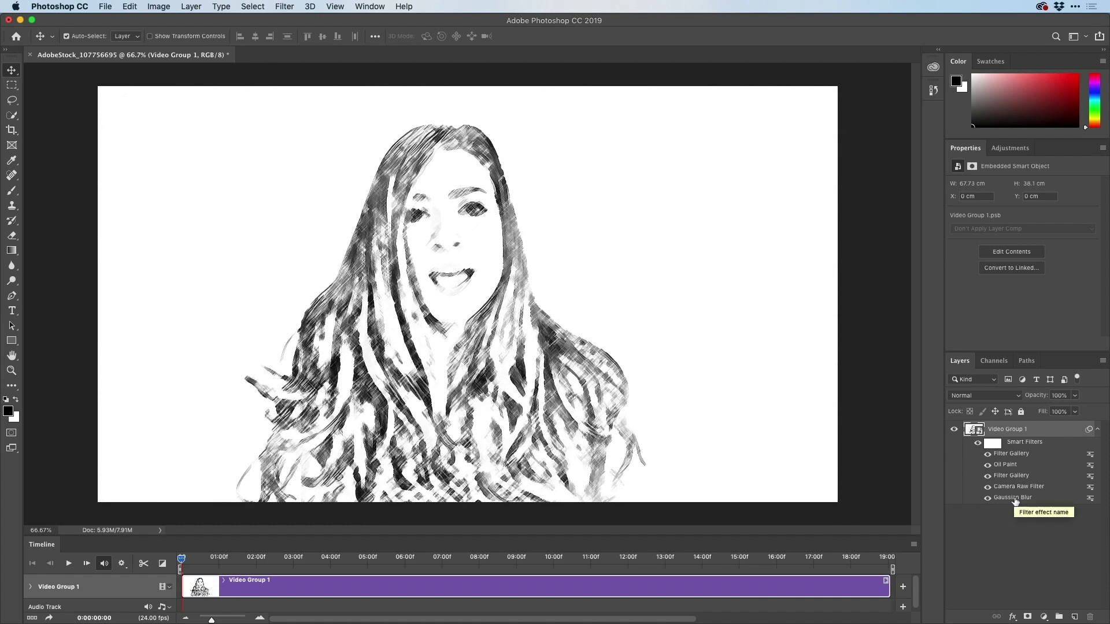
# Reopen the Gaussian Blur smart filter, past the preview warning, and change its radius to 5.8 pixels.
pyautogui.doubleClick(1015, 498)
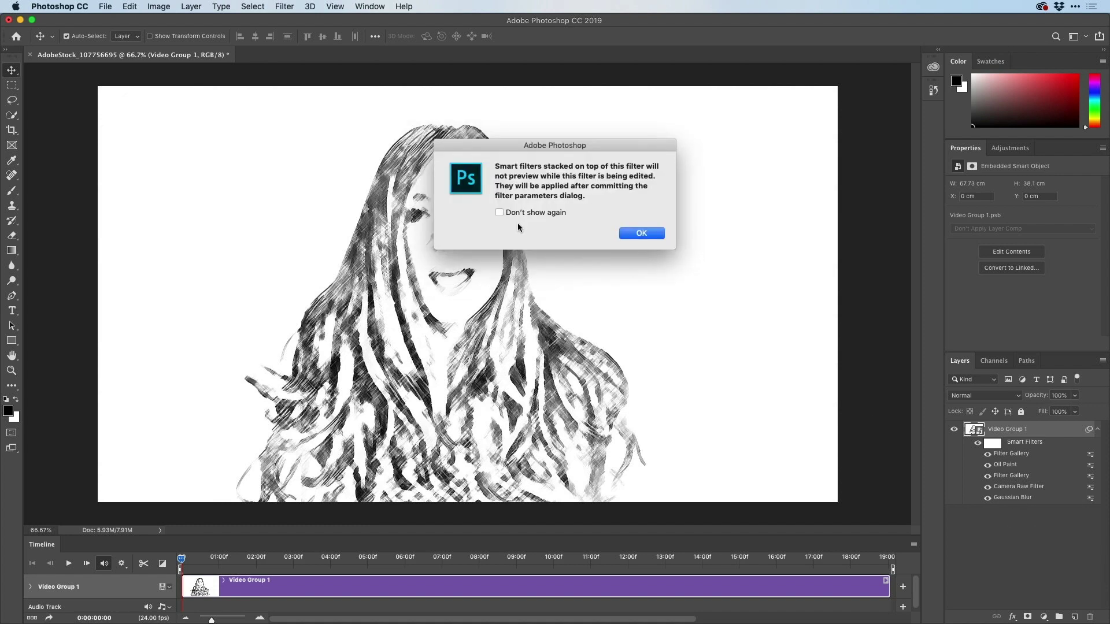
pyautogui.click(641, 233)
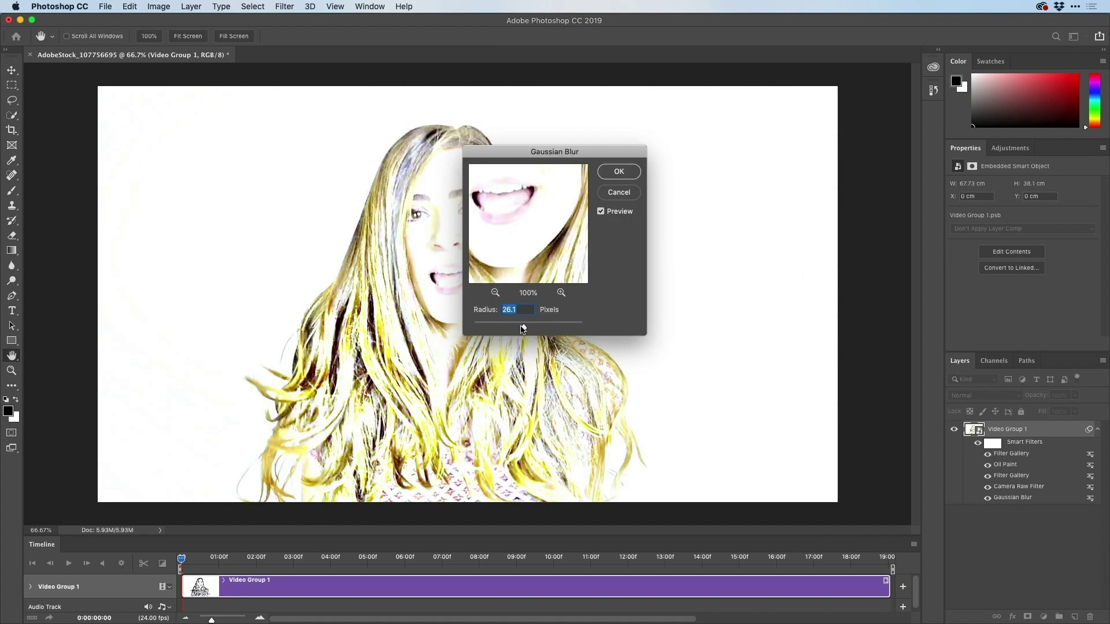
pyautogui.moveTo(524, 329); pyautogui.dragTo(500, 329)
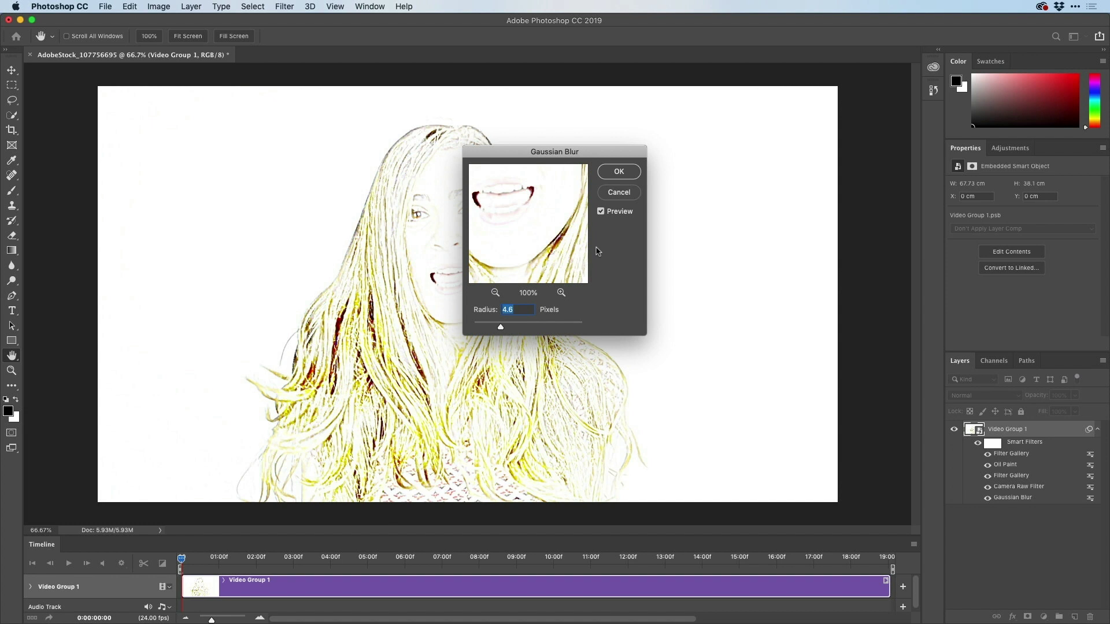
pyautogui.hotkey('shift', 'Up')
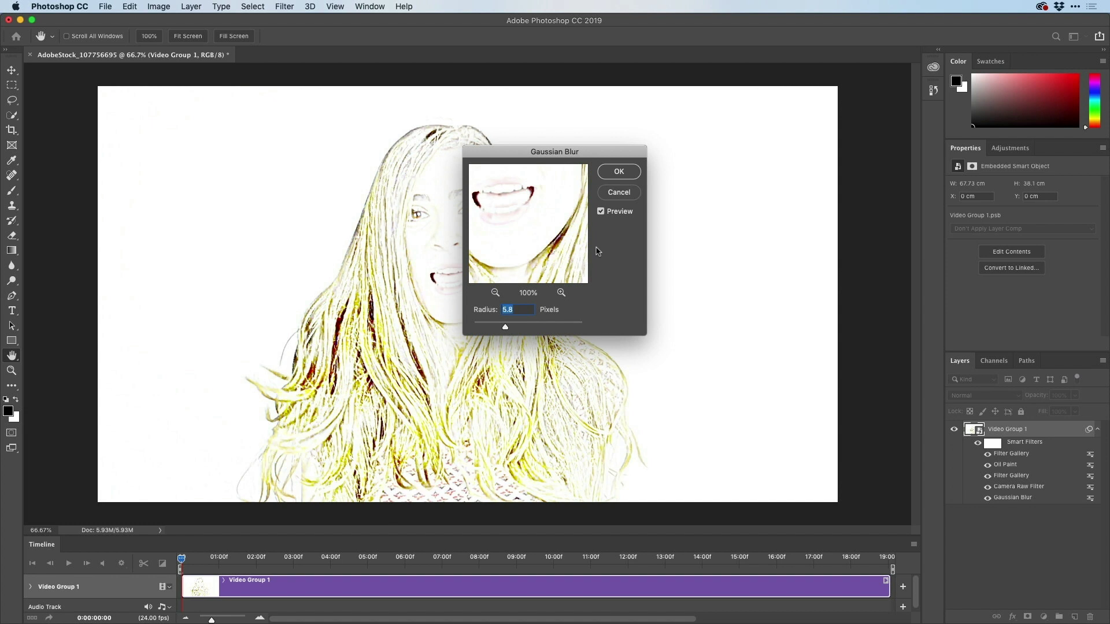
pyautogui.click(618, 174)
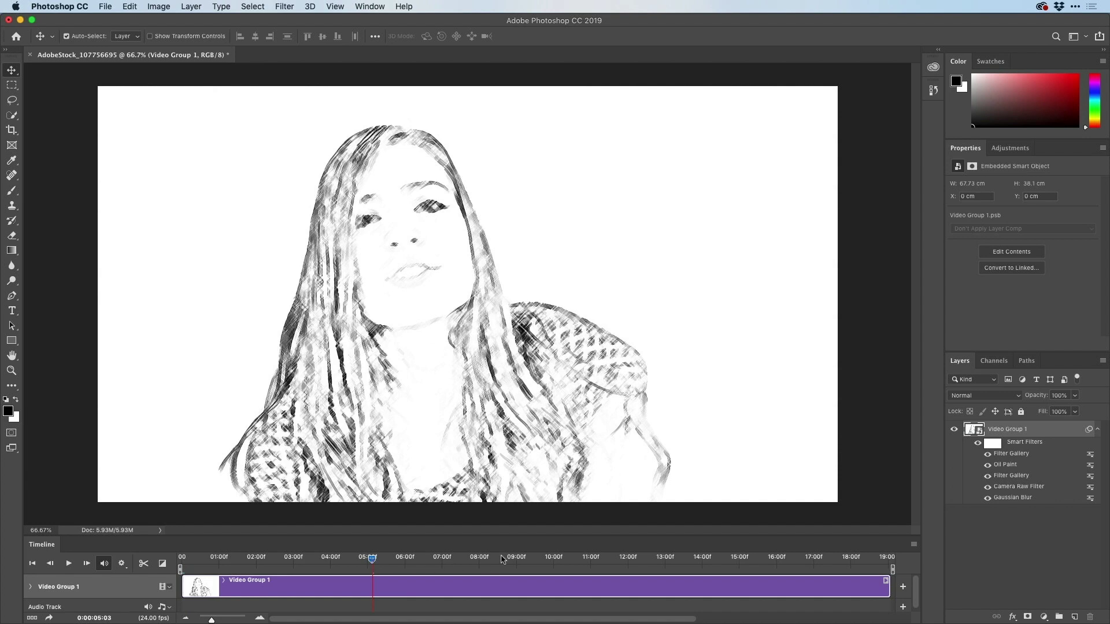
# Move the playhead to 08:15 and play the clip to preview the pencil-sketch animation.
pyautogui.click(501, 559)
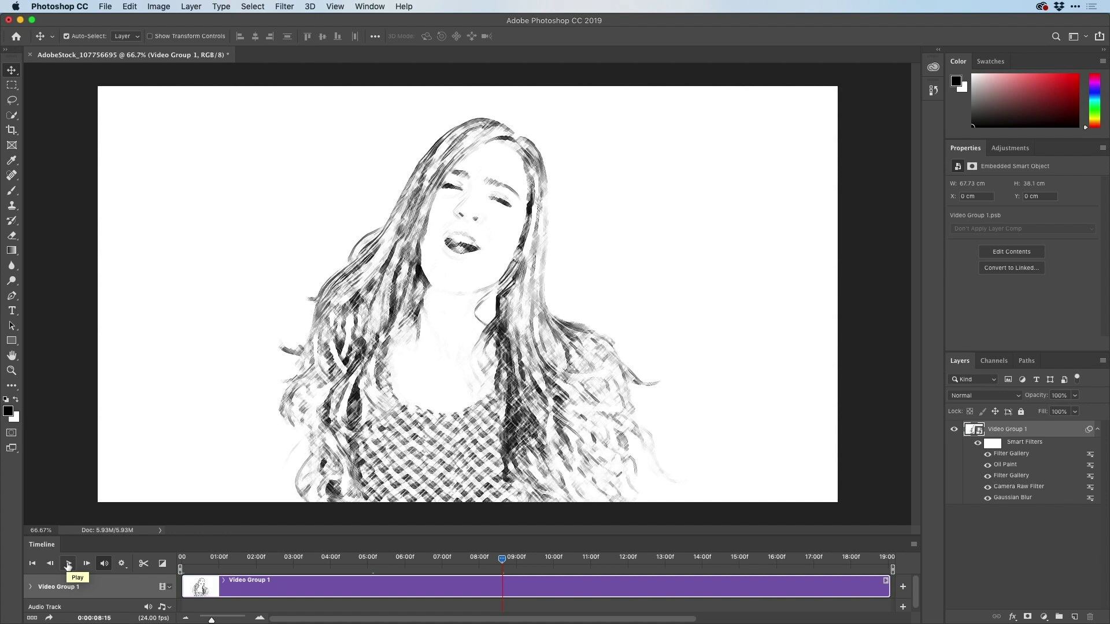
pyautogui.click(67, 565)
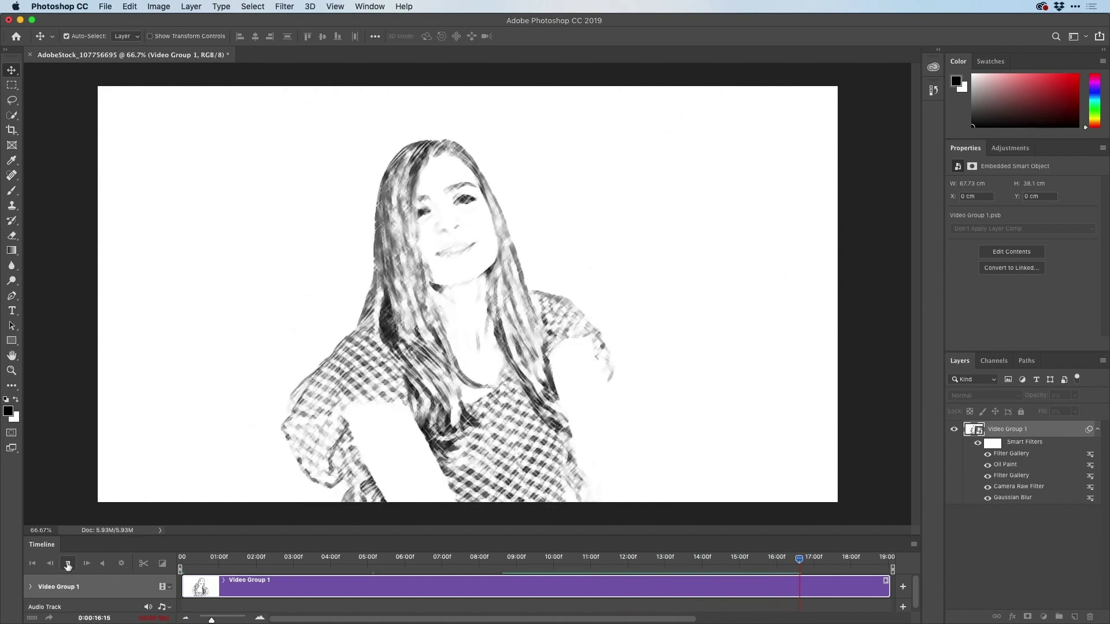
# Stop playback and open Render Video, set to H.264 High Quality at 1920×1080.
pyautogui.press('space')
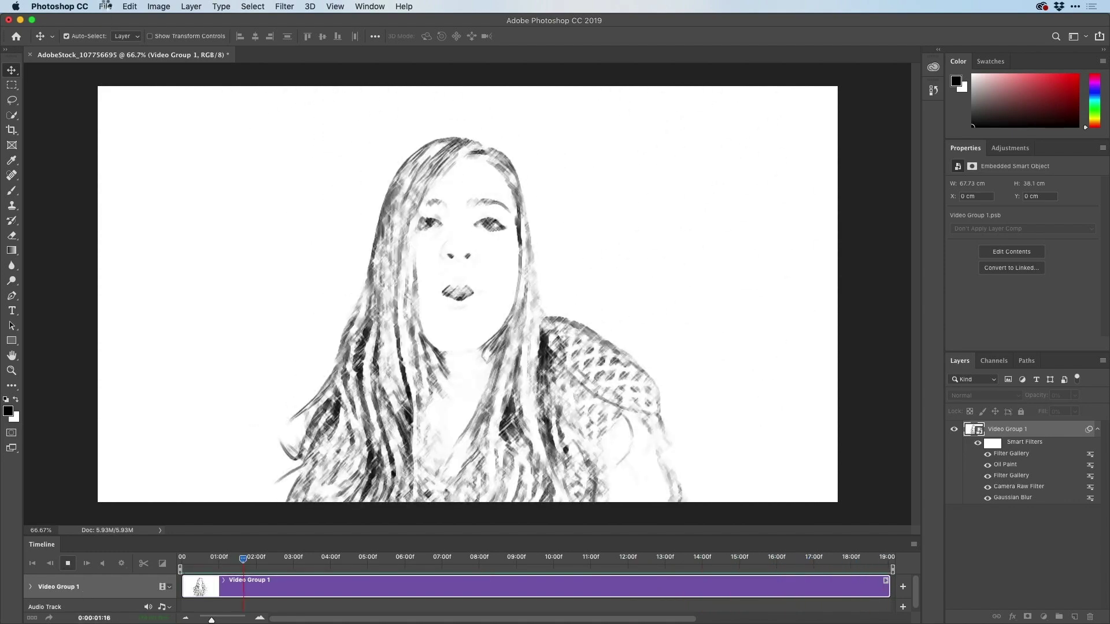
pyautogui.click(105, 7)
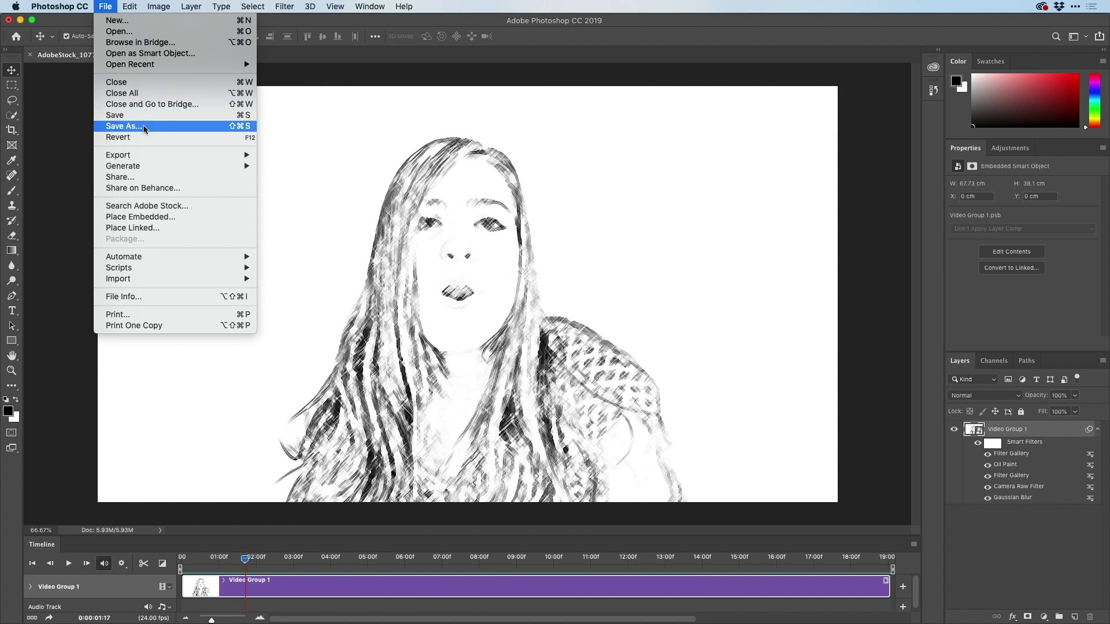
pyautogui.moveTo(143, 155)
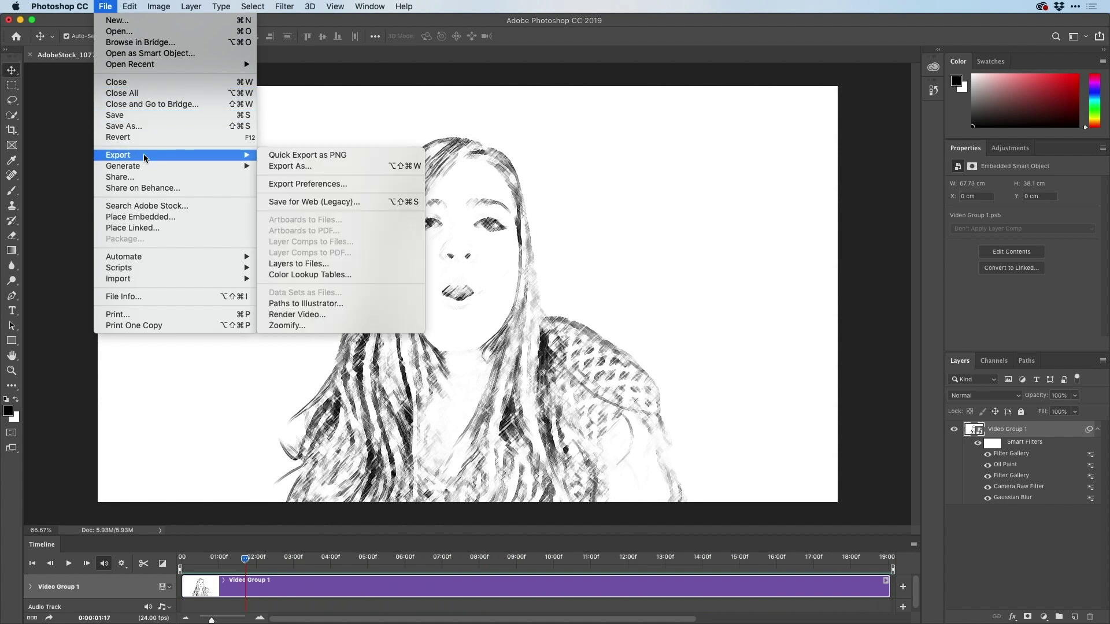
pyautogui.click(351, 319)
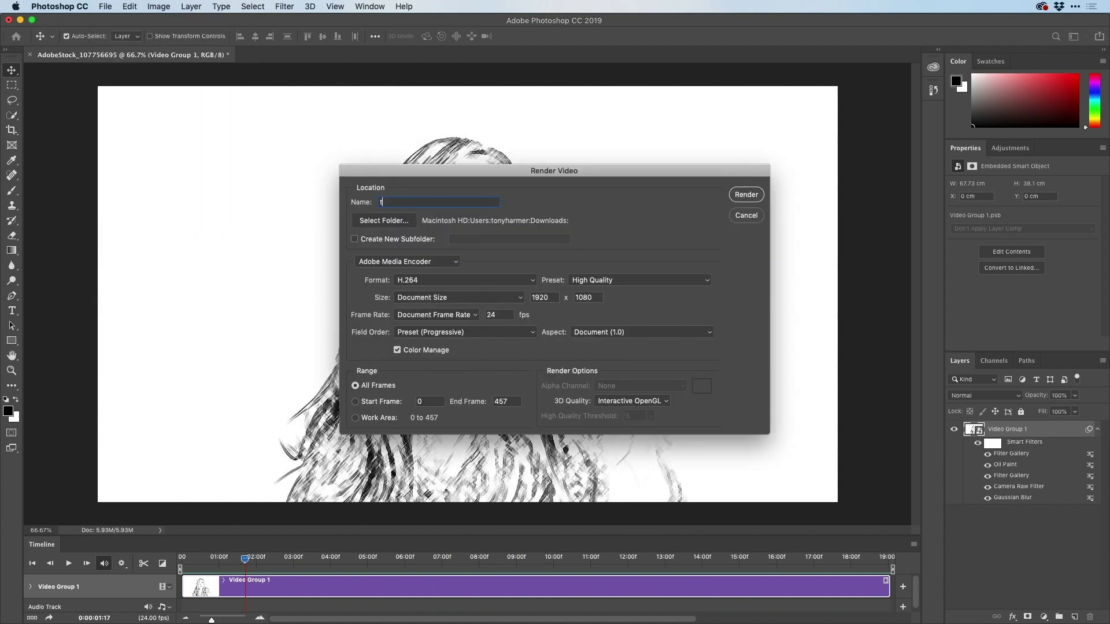